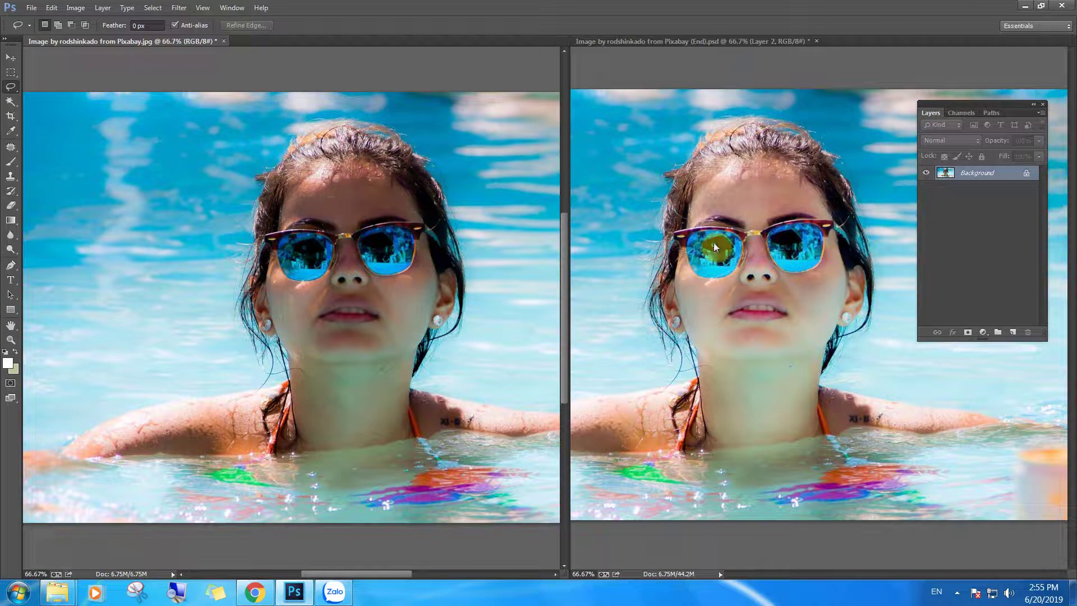
# Step: Inspect the finished portrait's layers, then make the original pool photo the active document
pyautogui.click(725, 208)
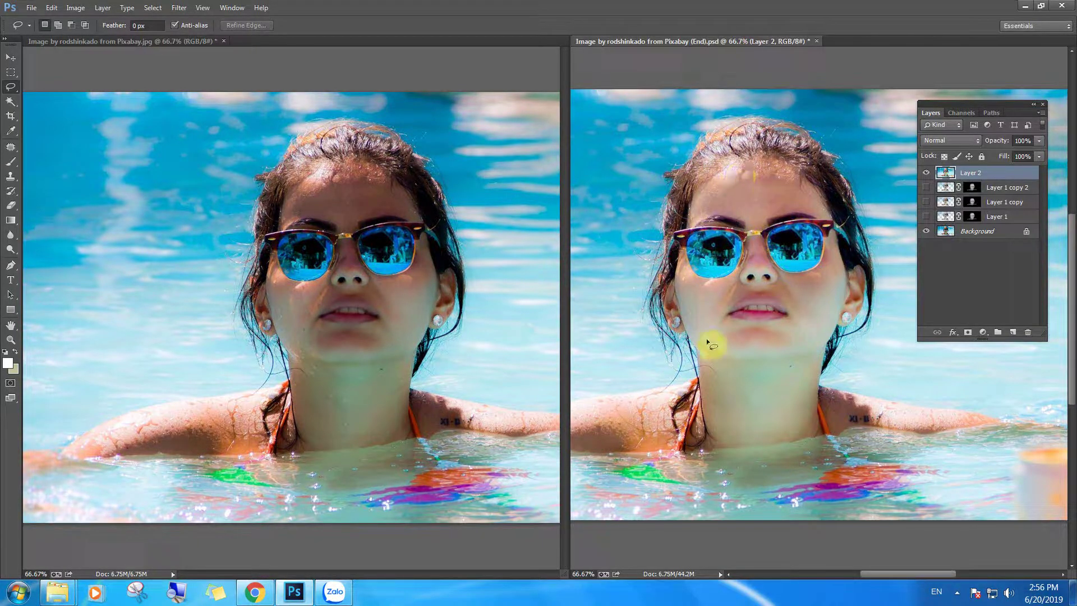
pyautogui.click(373, 203)
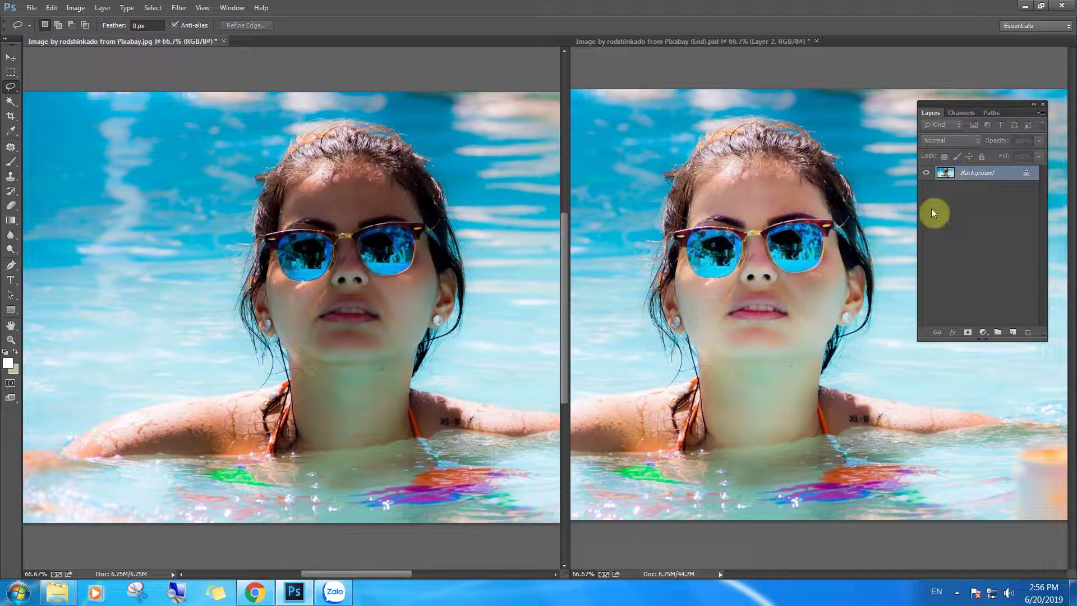
# Step: Load the pool portrait's brightness as a selection from the RGB channel, then return to Layers
pyautogui.click(956, 114)
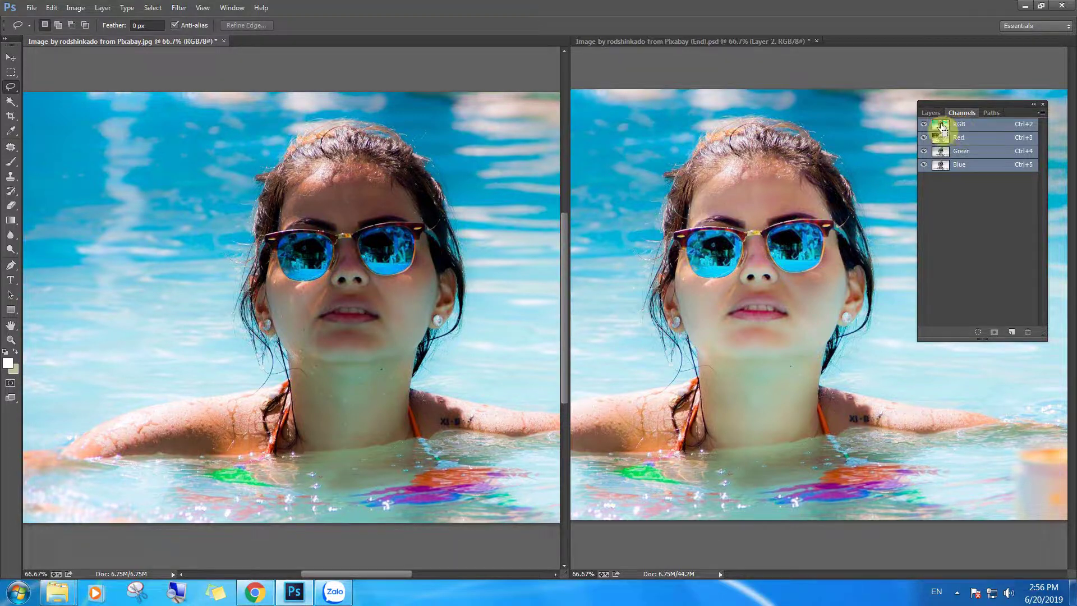
pyautogui.keyDown('ctrl'); pyautogui.click(941, 125); pyautogui.keyUp('ctrl')
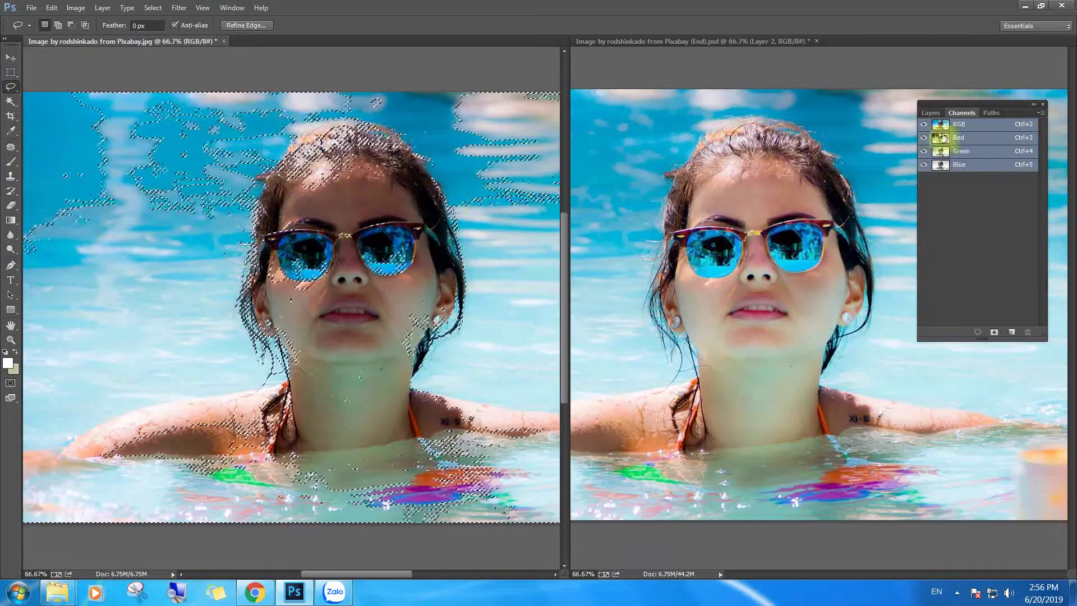
pyautogui.click(931, 112)
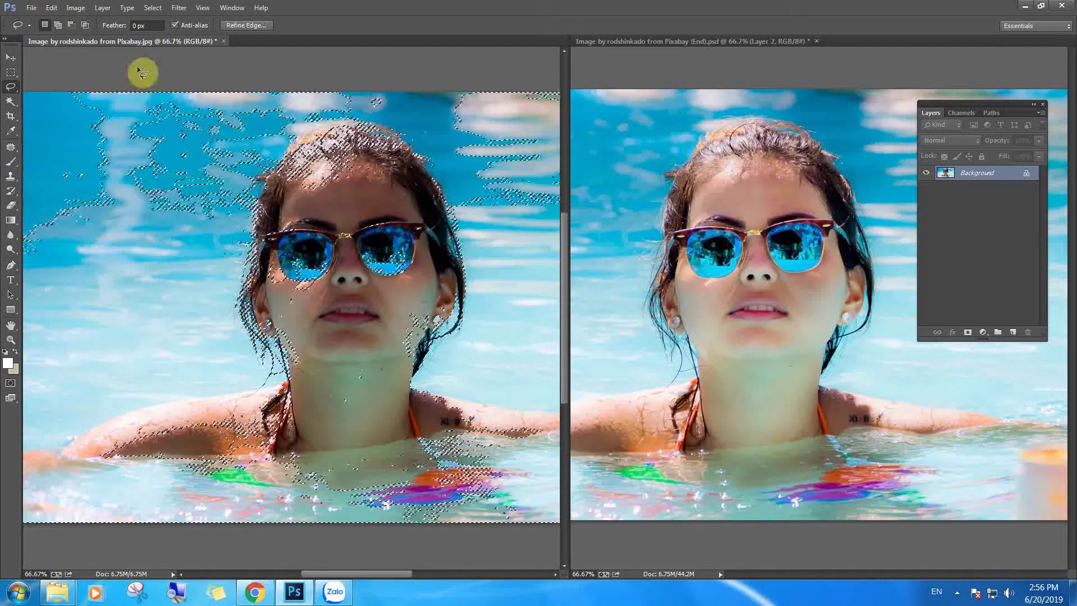
# Step: Invert the selection to the shadows and copy them onto a new Layer 1
pyautogui.click(159, 11)
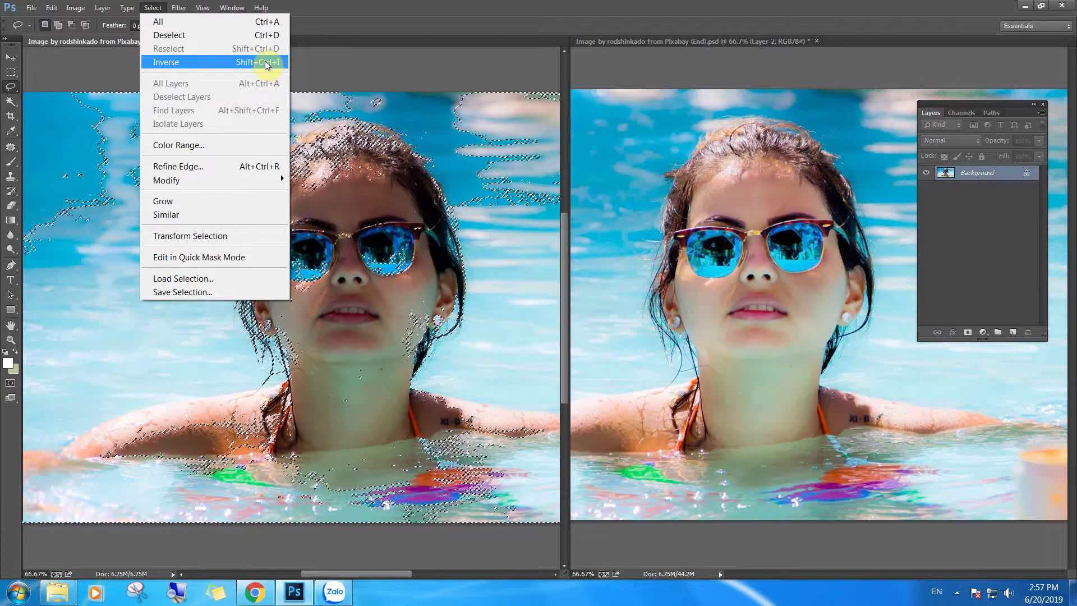
pyautogui.click(267, 62)
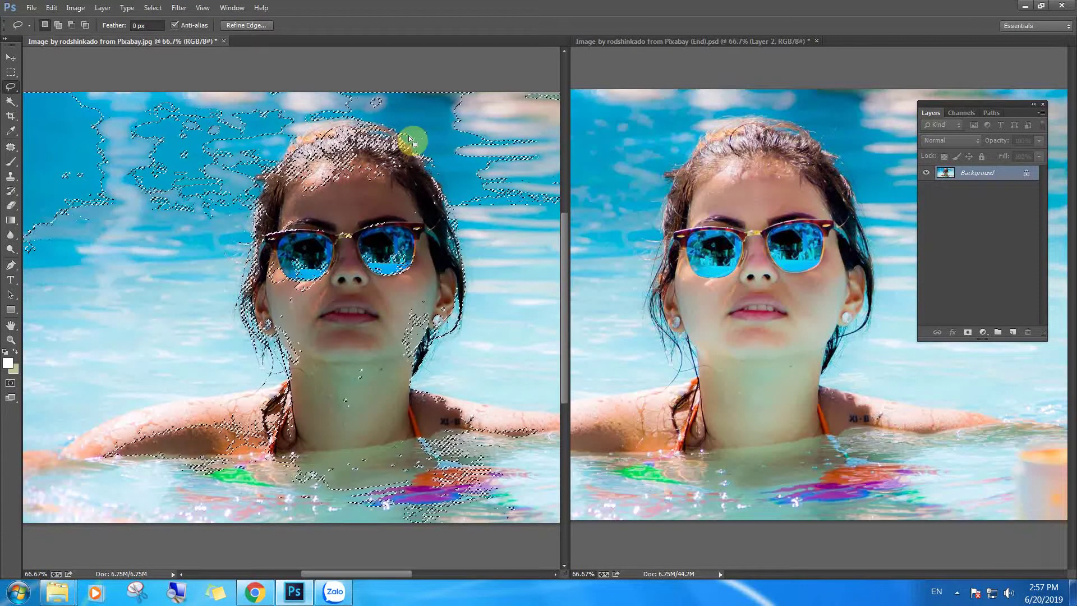
pyautogui.hotkey('ctrl', 'j')
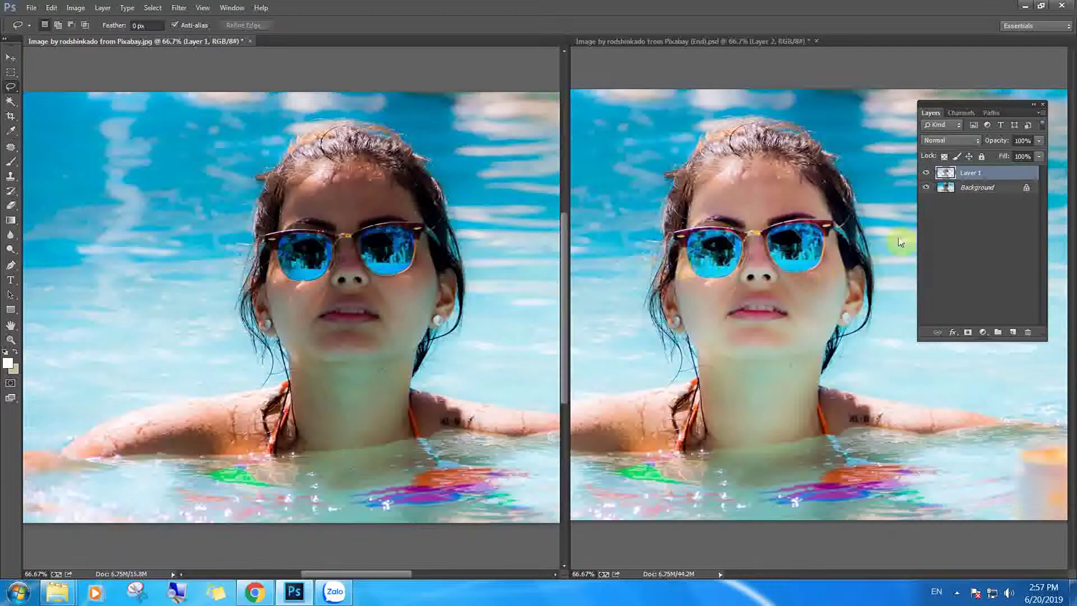
# Step: Toggle Background visibility to compare Layer 1, and browse blend modes without changing them
pyautogui.click(926, 187)
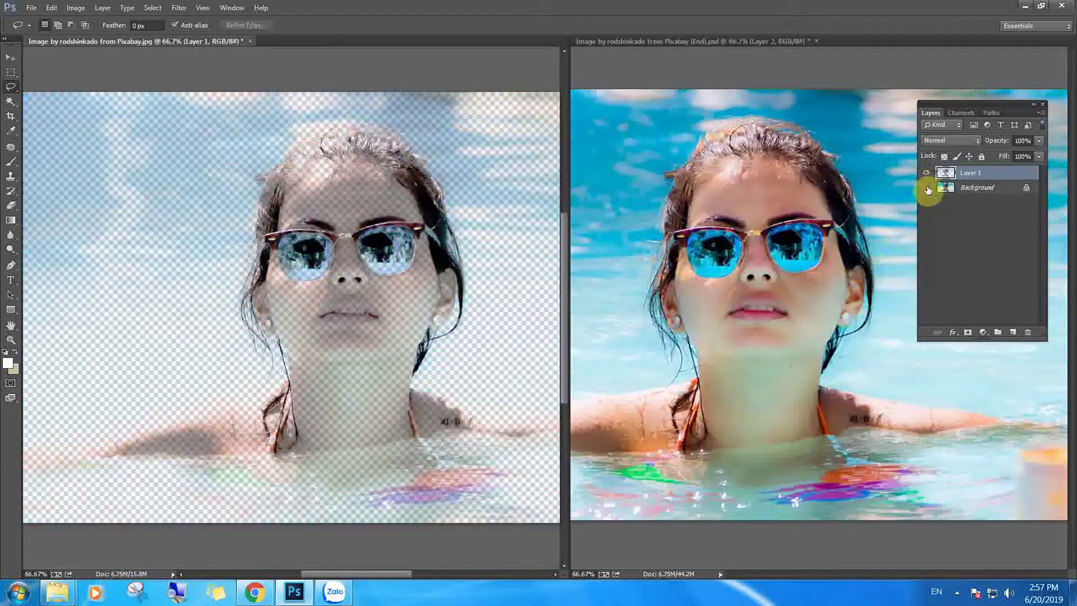
pyautogui.click(926, 187)
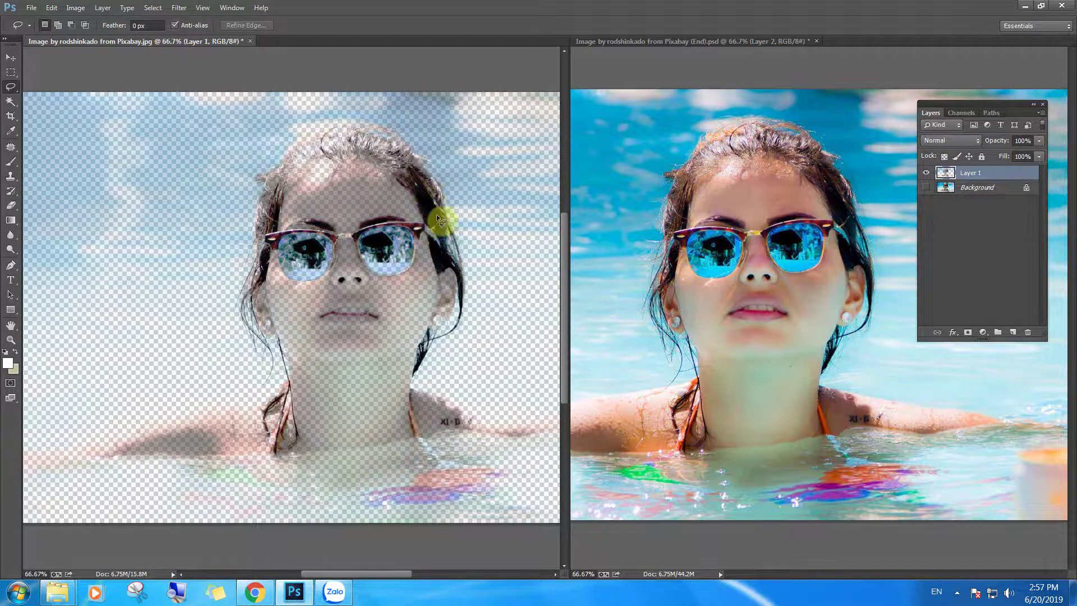
pyautogui.click(926, 187)
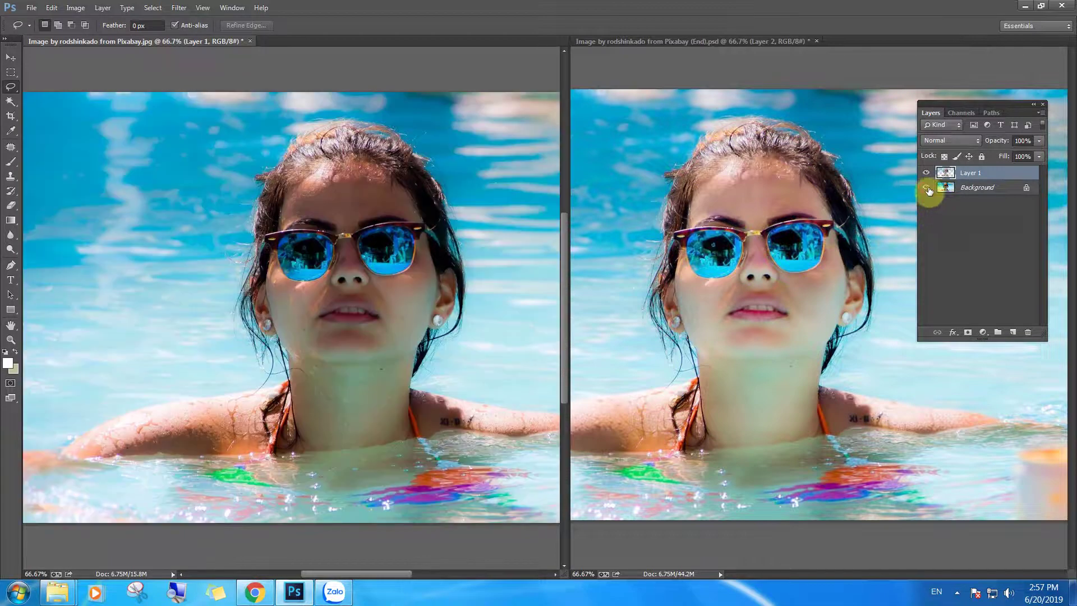
pyautogui.click(948, 142)
pyautogui.click(950, 140)
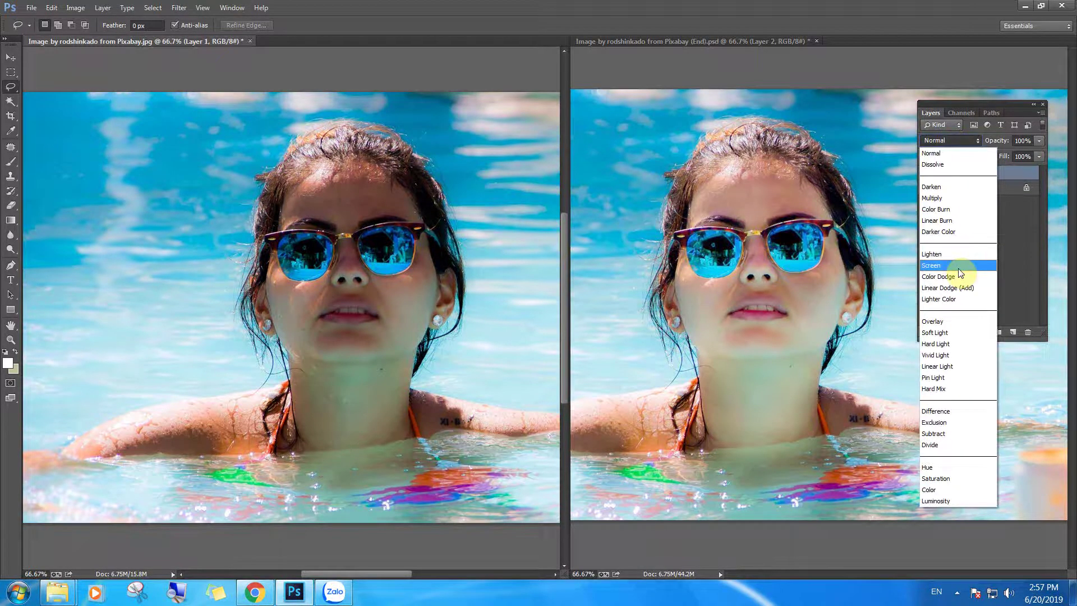
pyautogui.click(1028, 247)
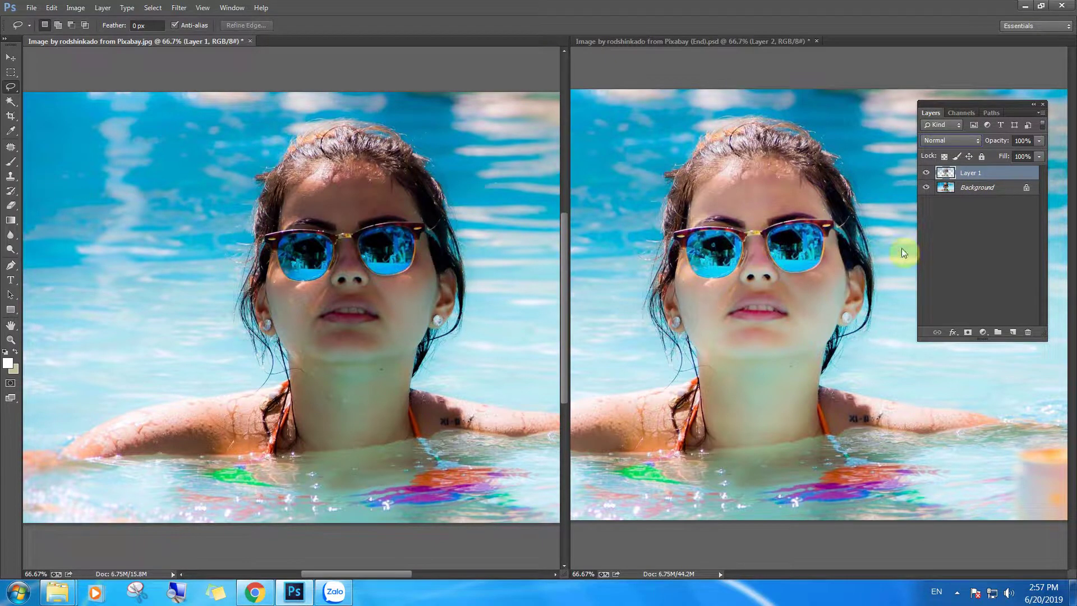
# Step: Preview Layer 1 alone, then set its blend mode to Screen
pyautogui.click(927, 188)
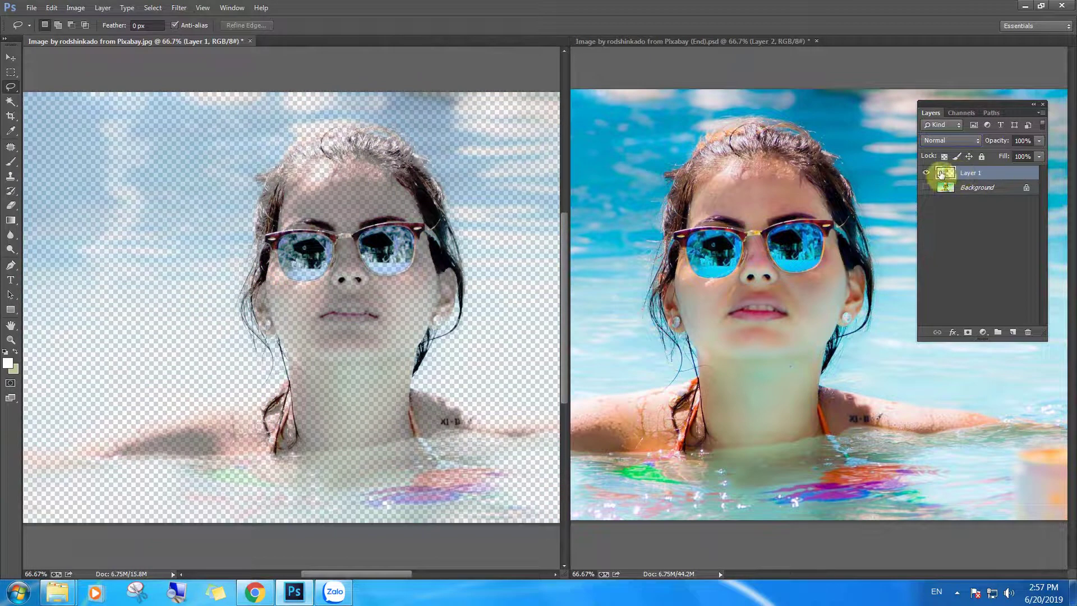
pyautogui.click(926, 187)
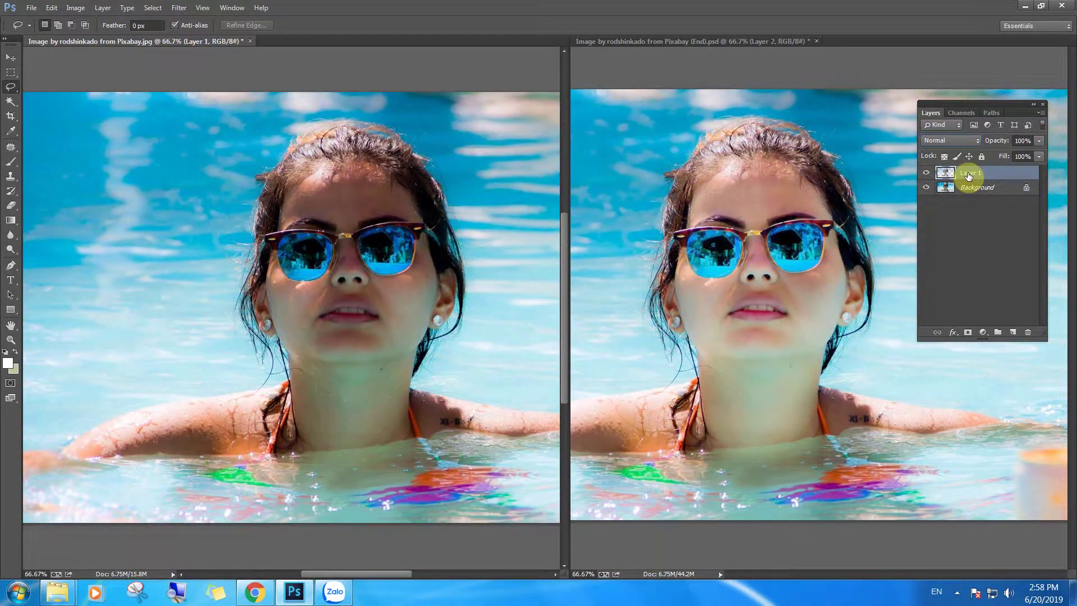
pyautogui.click(964, 143)
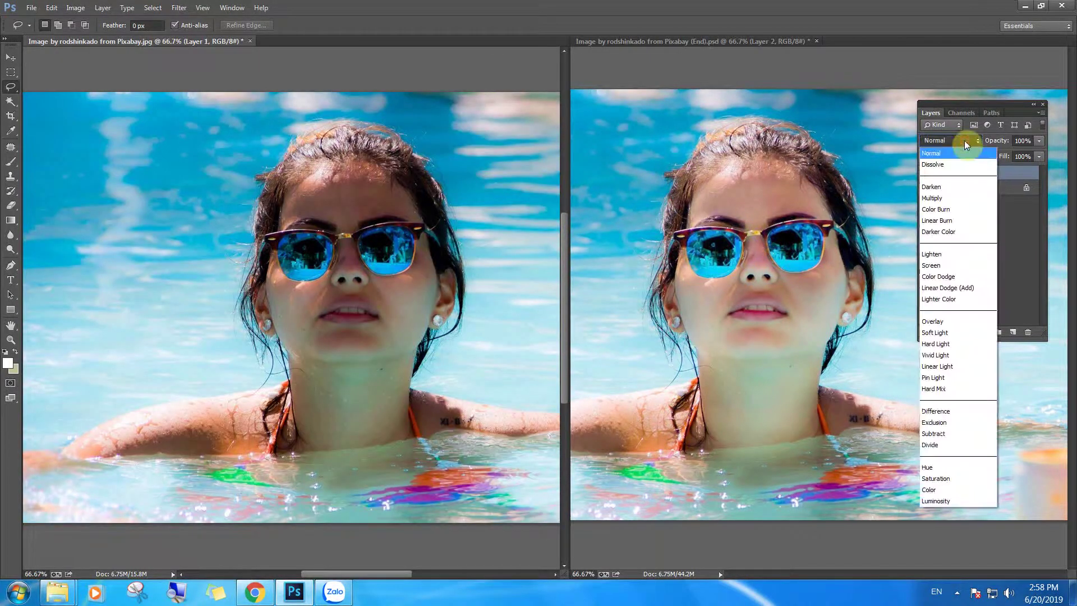
pyautogui.click(947, 267)
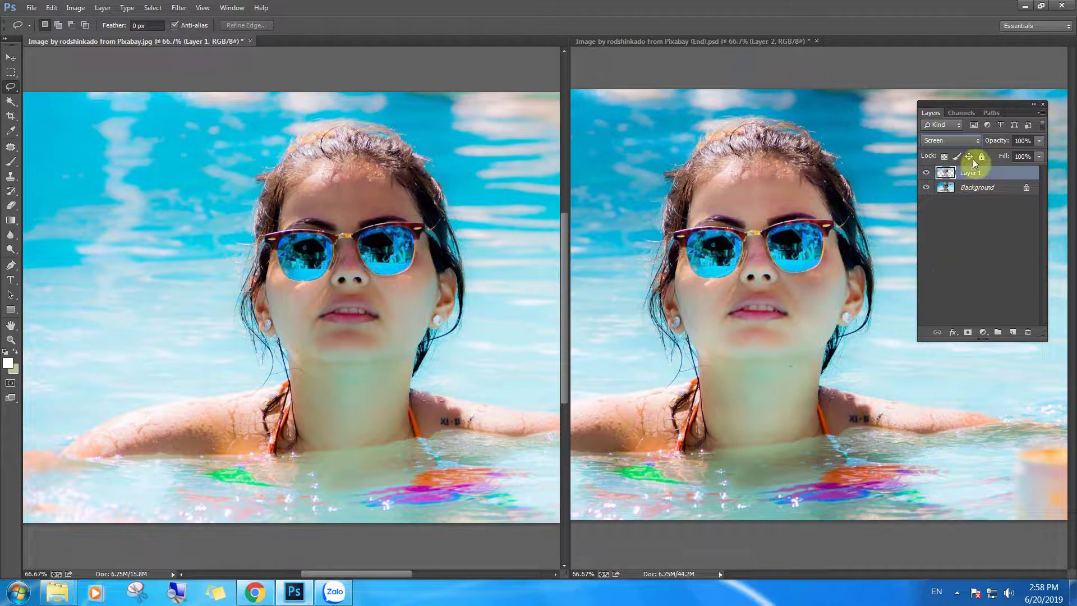
pyautogui.click(1040, 140)
pyautogui.moveTo(1023, 154)
pyautogui.mouseDown()
pyautogui.moveTo(1003, 159)
pyautogui.moveTo(1045, 156)
pyautogui.mouseUp()
pyautogui.click(993, 176)
pyautogui.hotkey('ctrl', 'j')
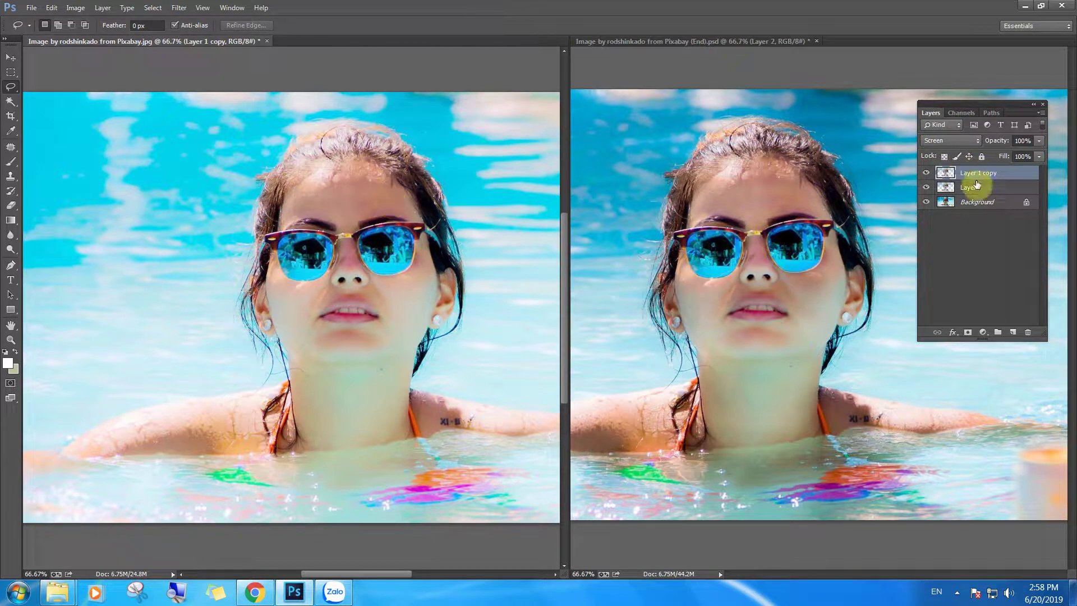
pyautogui.moveTo(976, 175); pyautogui.dragTo(1029, 332)
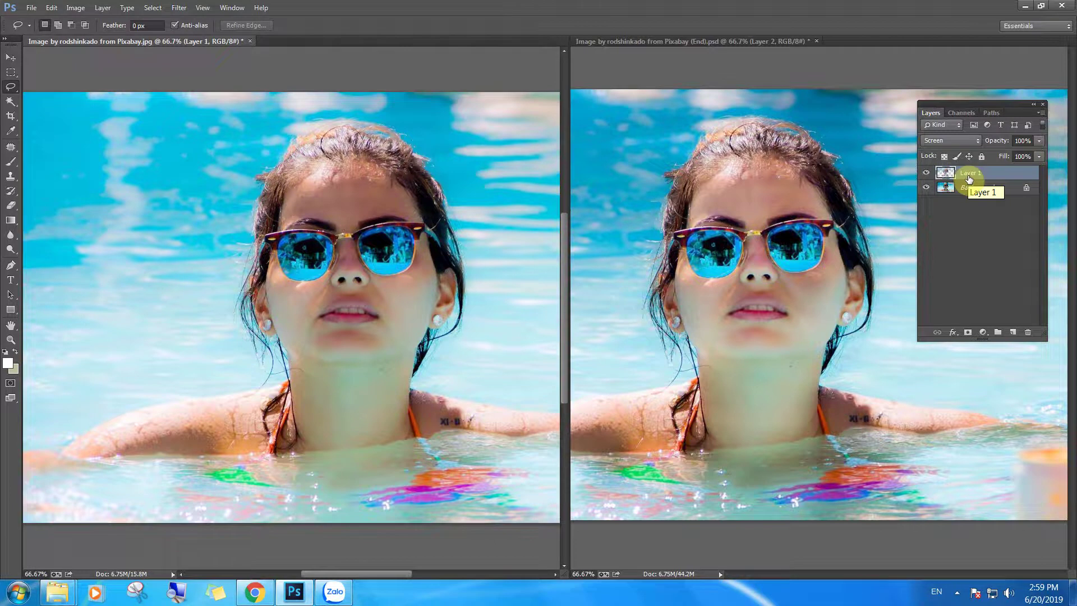
# Step: Open Shadows/Highlights with the dialog moved off the portrait, and set Shadows Amount to about 31%
pyautogui.click(75, 8)
pyautogui.moveTo(98, 42)
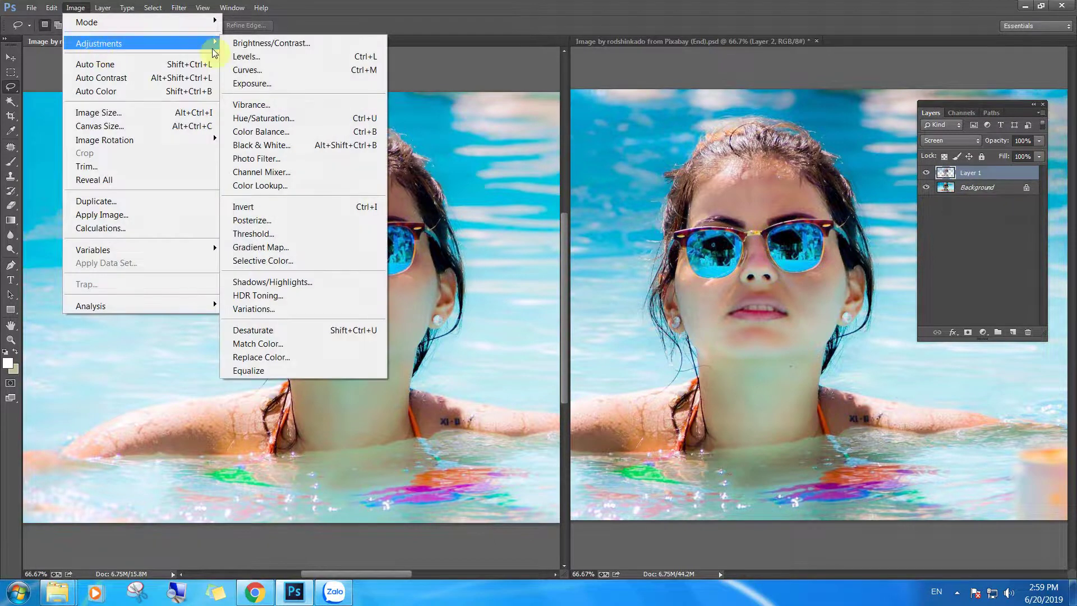
pyautogui.click(319, 282)
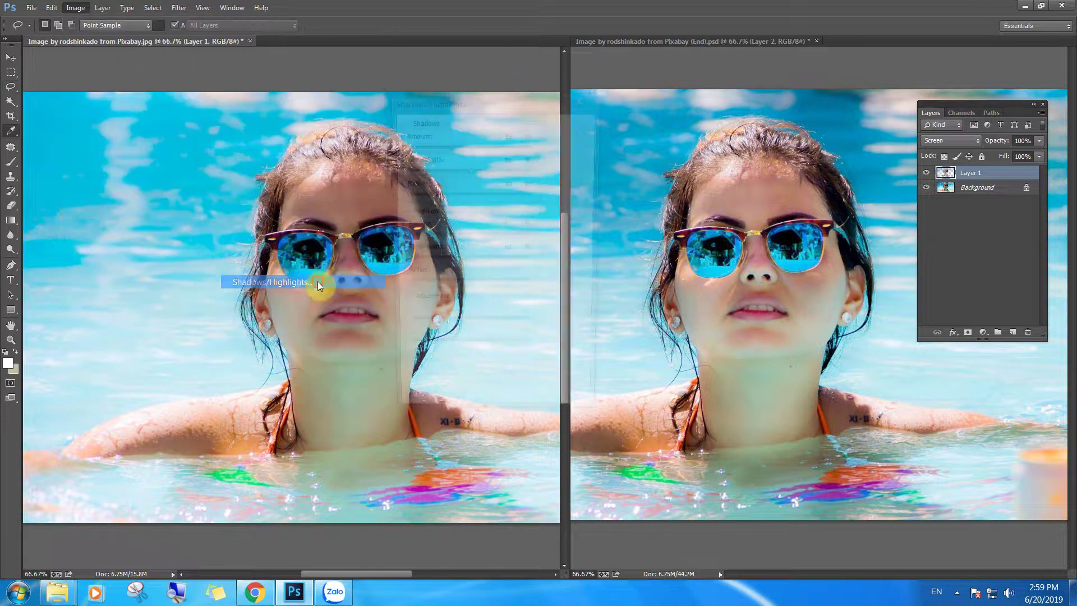
pyautogui.moveTo(455, 107)
pyautogui.mouseDown()
pyautogui.moveTo(560, 107)
pyautogui.moveTo(547, 149)
pyautogui.mouseUp()
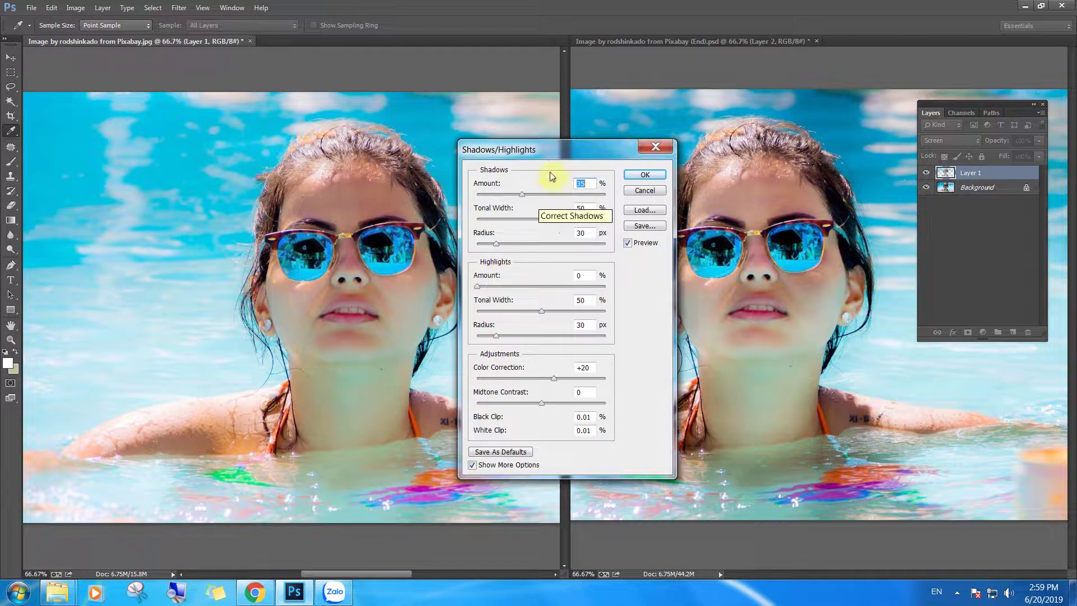
pyautogui.moveTo(519, 156); pyautogui.dragTo(558, 144)
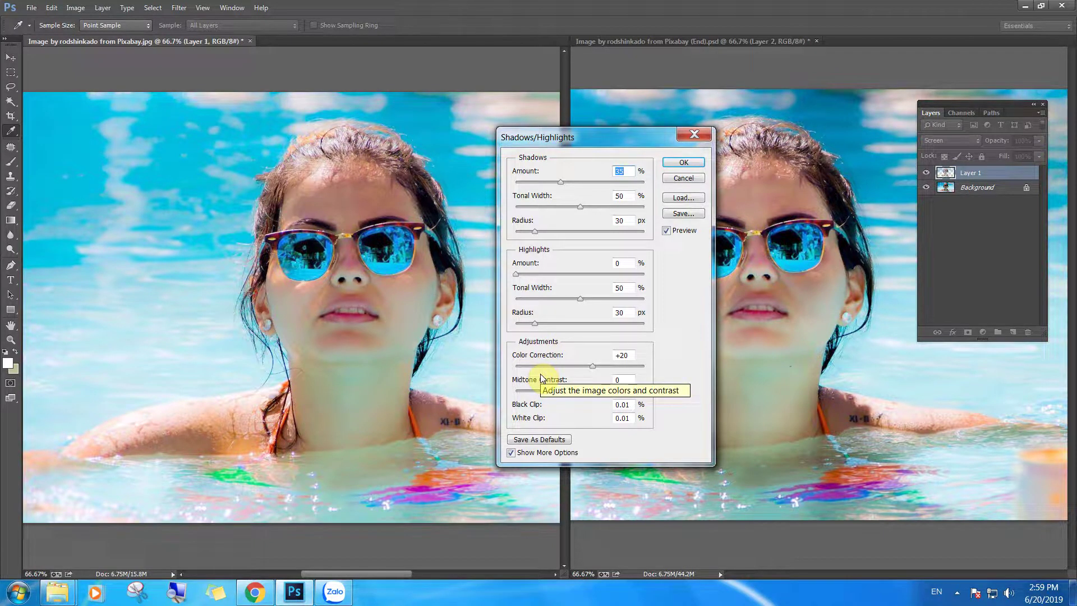
pyautogui.moveTo(604, 143); pyautogui.dragTo(607, 139)
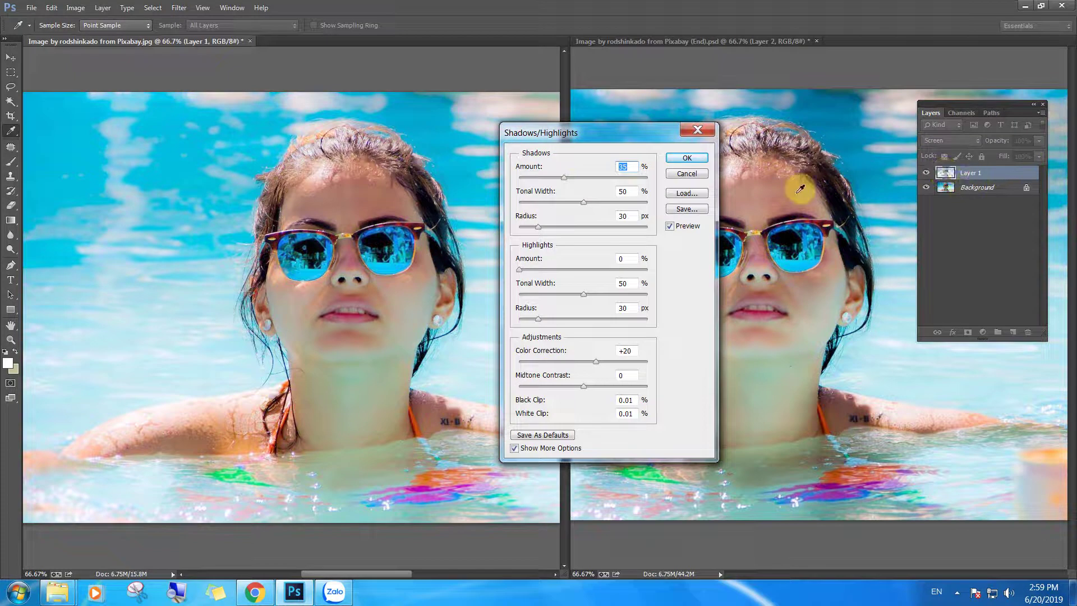
pyautogui.moveTo(563, 178); pyautogui.dragTo(510, 180)
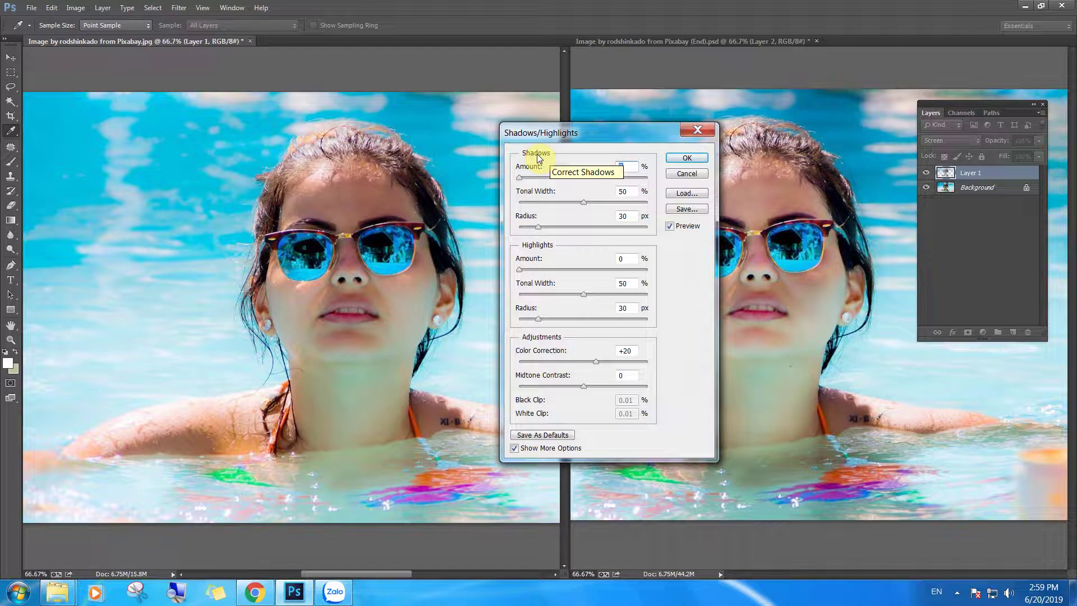
pyautogui.moveTo(519, 179)
pyautogui.mouseDown()
pyautogui.moveTo(568, 183)
pyautogui.moveTo(553, 187)
pyautogui.mouseUp()
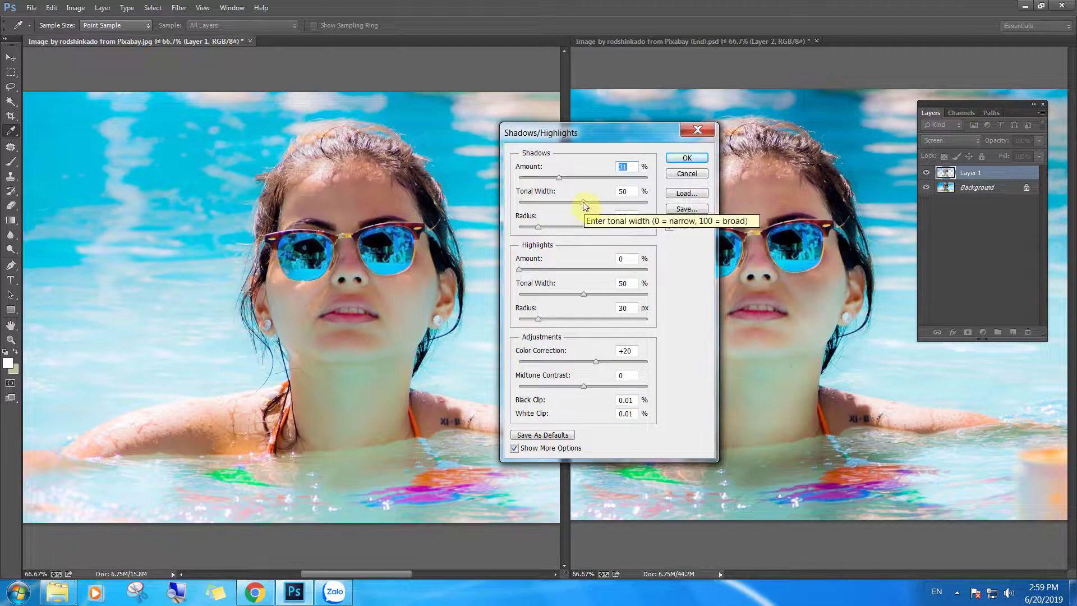
# Step: Set shadow Tonal Width to 41%, Highlights Amount back to 0, and Color Correction to +21
pyautogui.click(565, 202)
pyautogui.moveTo(564, 203); pyautogui.dragTo(571, 202)
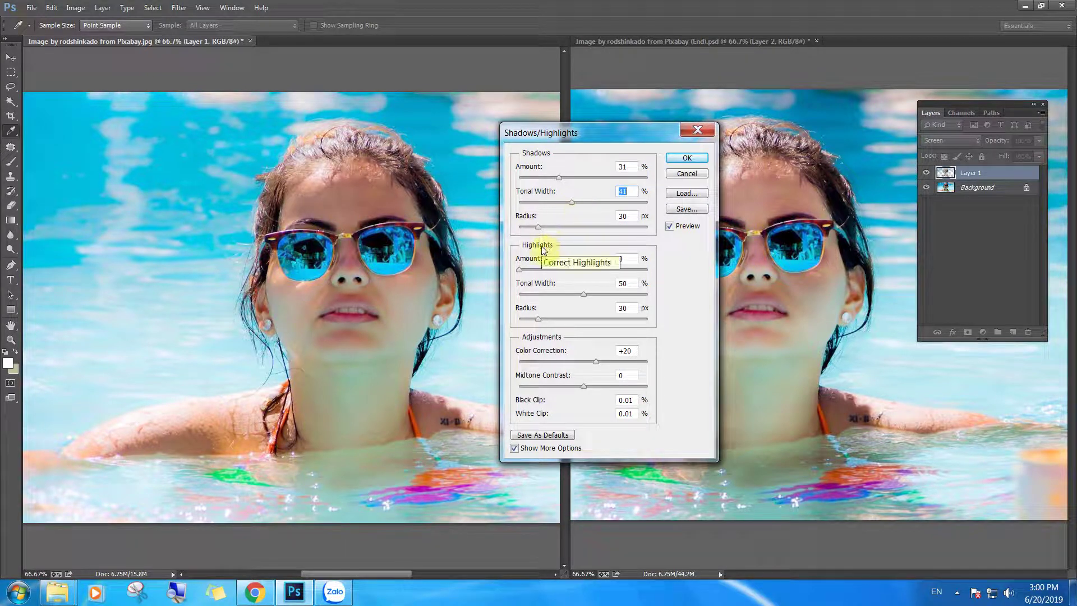
pyautogui.moveTo(518, 269)
pyautogui.mouseDown()
pyautogui.moveTo(544, 270)
pyautogui.moveTo(512, 279)
pyautogui.moveTo(537, 276)
pyautogui.mouseUp()
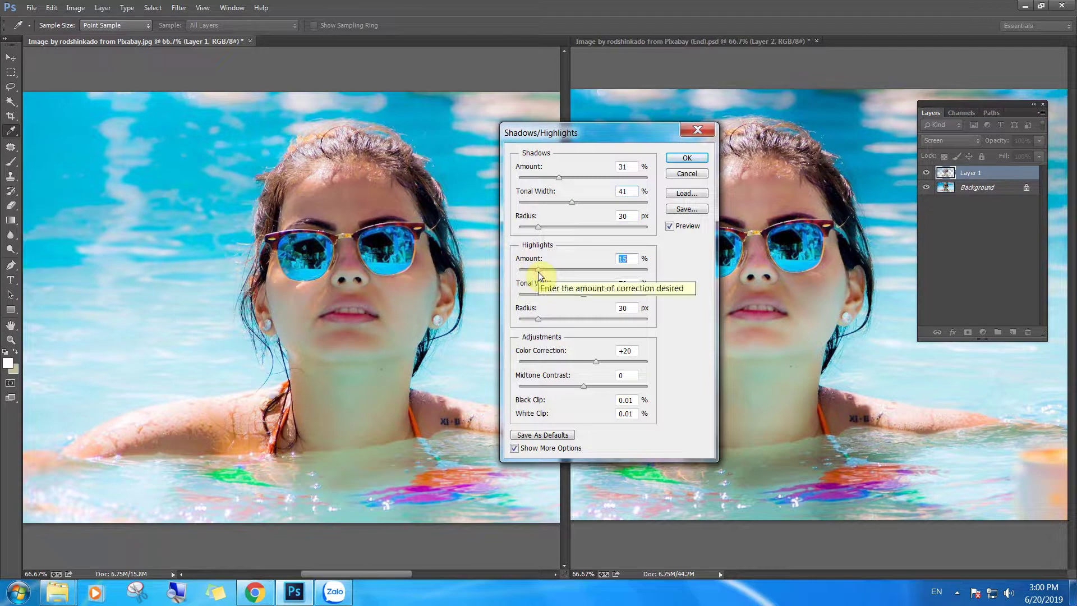
pyautogui.moveTo(537, 270); pyautogui.dragTo(515, 268)
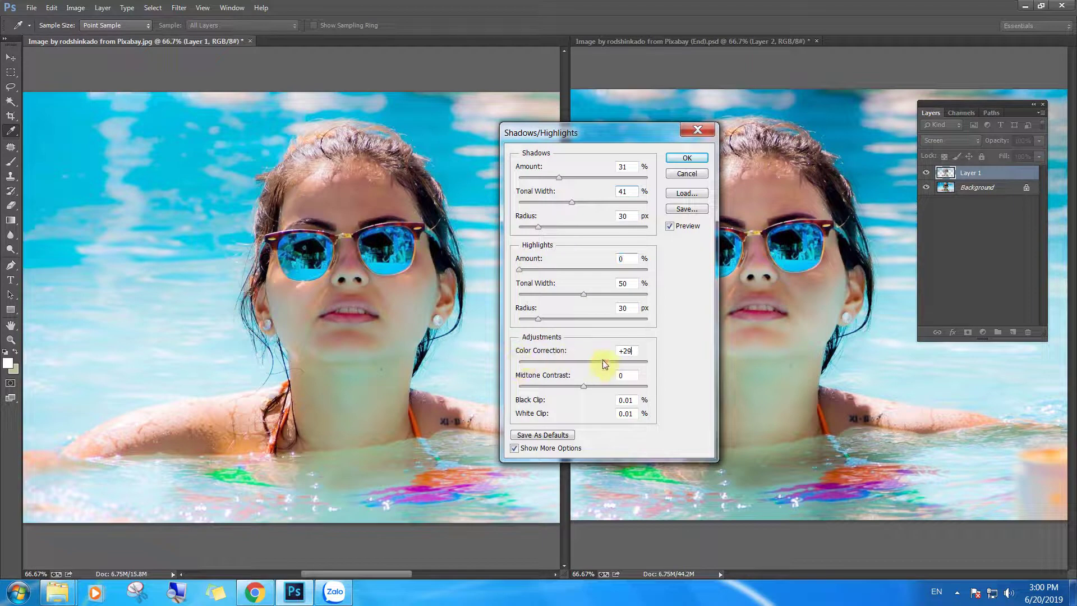
pyautogui.moveTo(596, 363)
pyautogui.mouseDown()
pyautogui.moveTo(570, 375)
pyautogui.moveTo(645, 370)
pyautogui.moveTo(595, 371)
pyautogui.mouseUp()
# Step: Adjust Midtone Contrast up, then back down to a subtle level
pyautogui.click(583, 386)
pyautogui.moveTo(583, 387)
pyautogui.mouseDown()
pyautogui.moveTo(610, 386)
pyautogui.moveTo(587, 388)
pyautogui.mouseUp()
pyautogui.moveTo(601, 389); pyautogui.dragTo(598, 392)
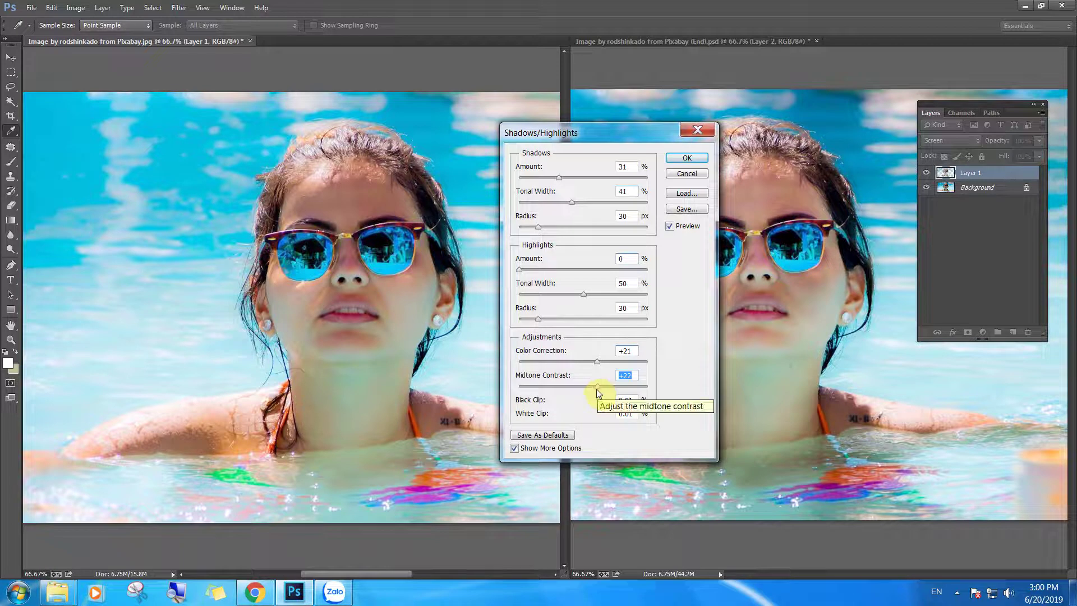
pyautogui.moveTo(598, 386); pyautogui.dragTo(587, 390)
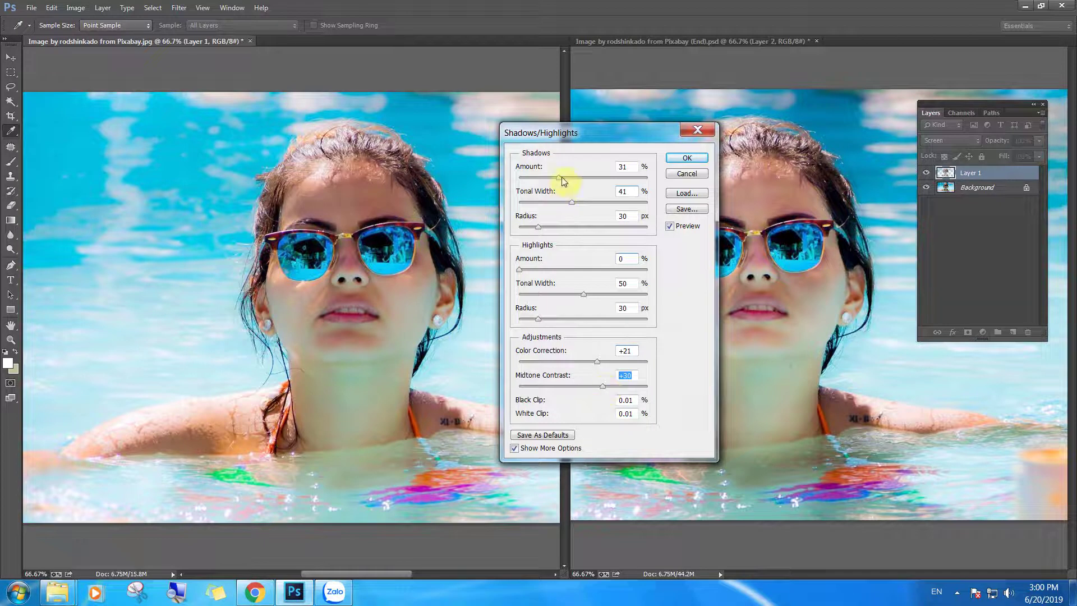
# Step: Compare Shadows Amount at 0, then set it to 34 and apply the adjustment
pyautogui.moveTo(561, 178); pyautogui.dragTo(499, 179)
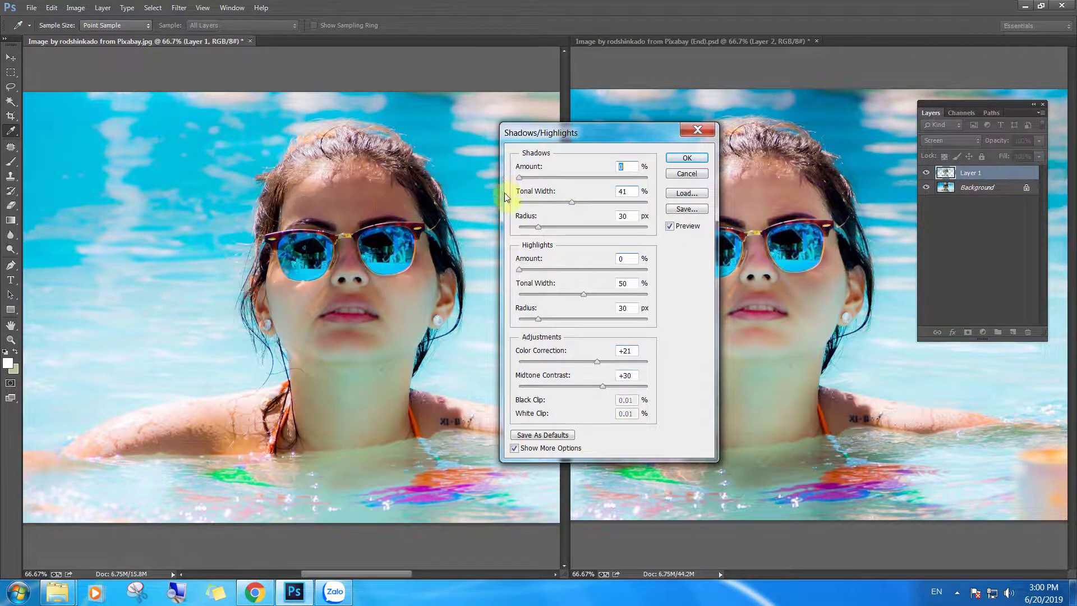
pyautogui.moveTo(518, 178); pyautogui.dragTo(614, 181)
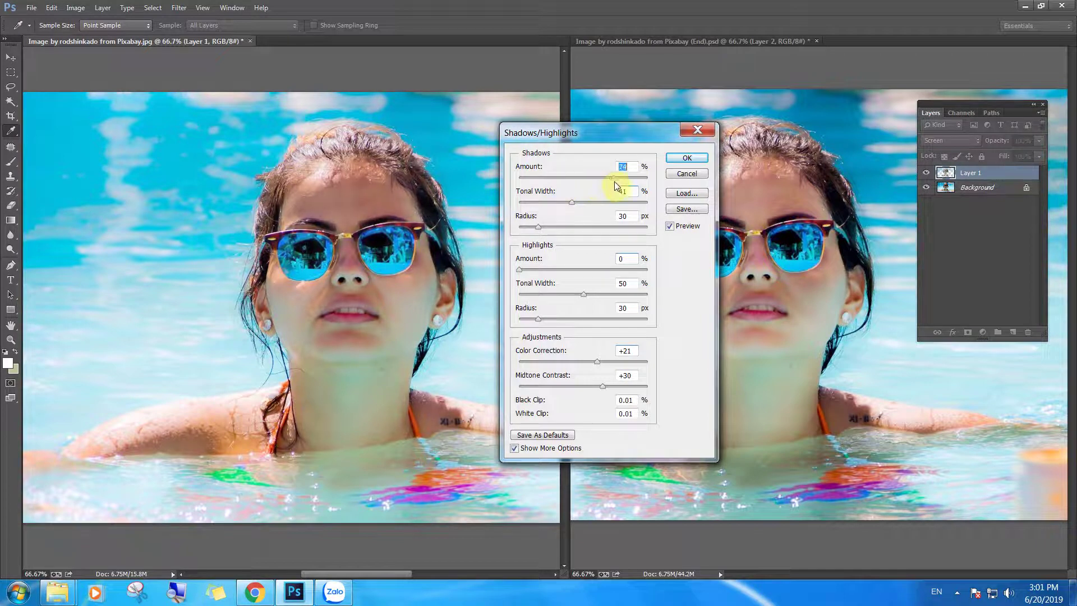
pyautogui.click(691, 157)
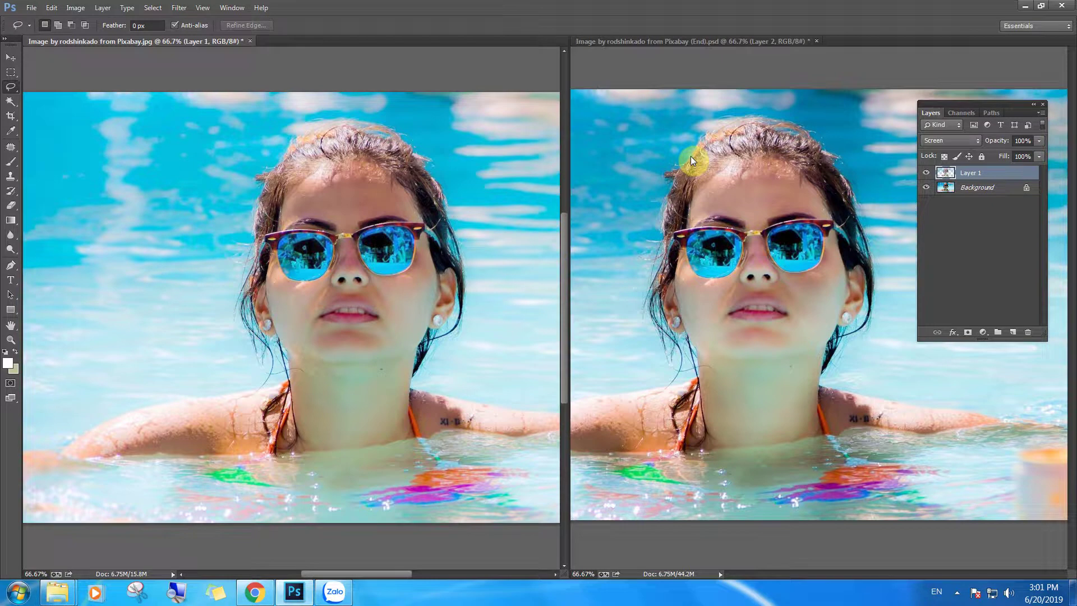
# Step: Close both pool portraits without saving changes
pyautogui.click(251, 41)
pyautogui.click(540, 227)
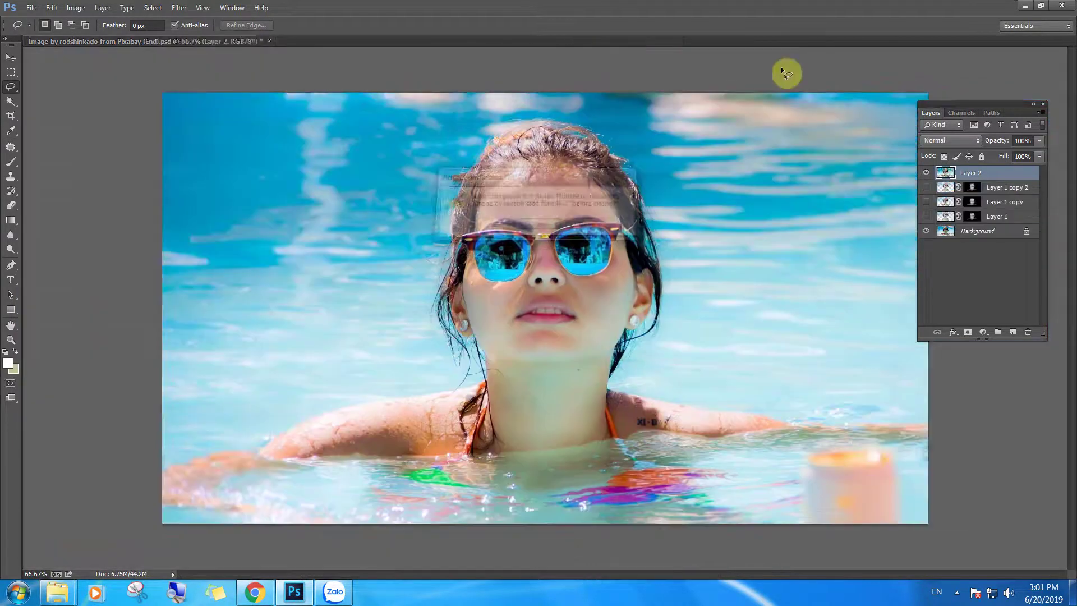
pyautogui.click(269, 41)
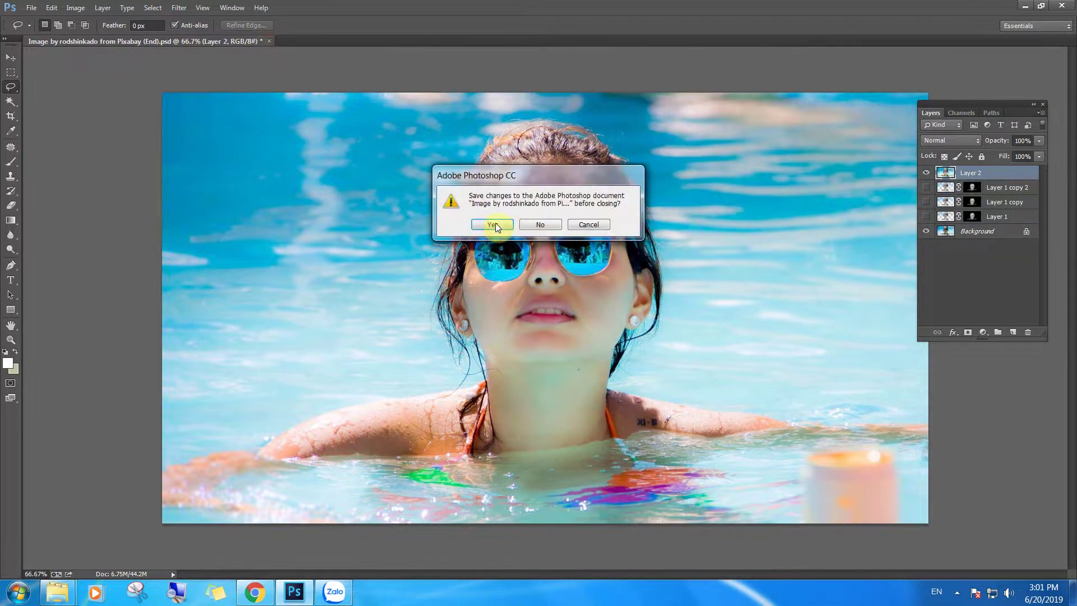
pyautogui.click(537, 225)
# Step: Open the photo of the smiling girl on the pool float
pyautogui.doubleClick(503, 232)
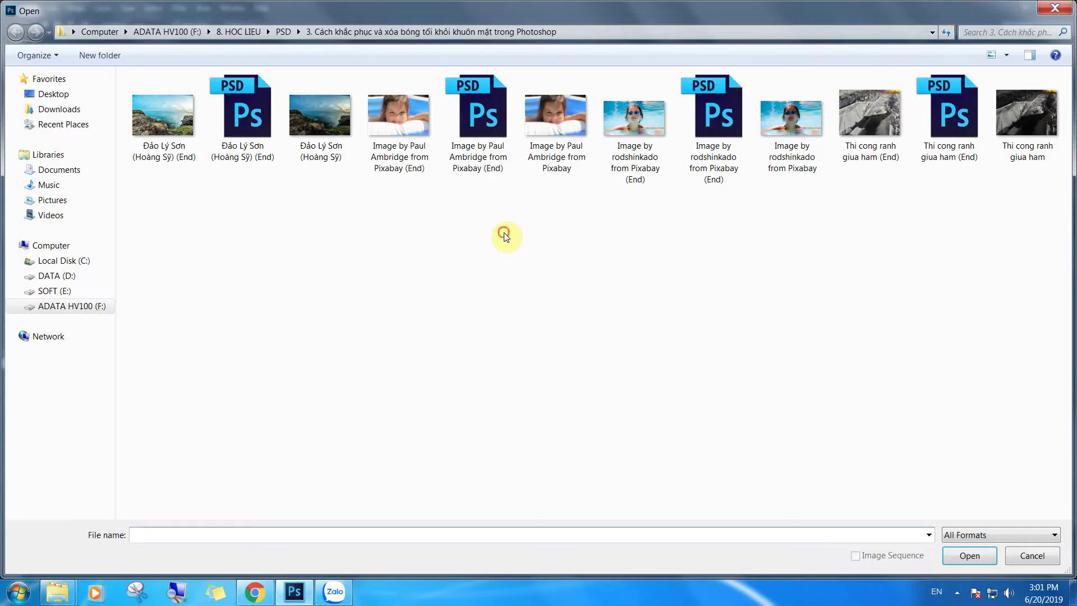
pyautogui.click(554, 136)
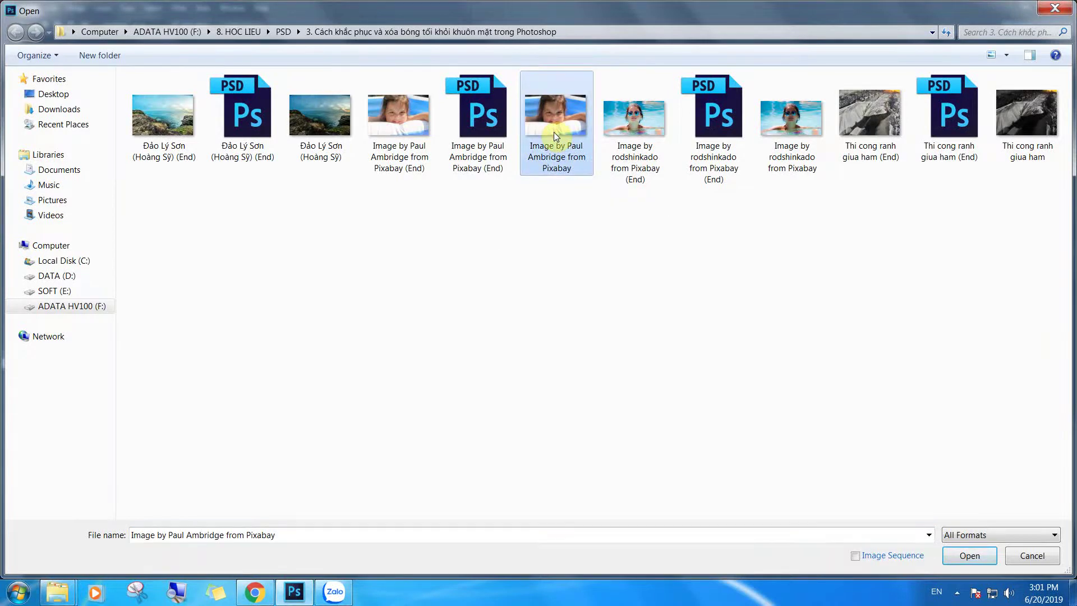
pyautogui.doubleClick(554, 136)
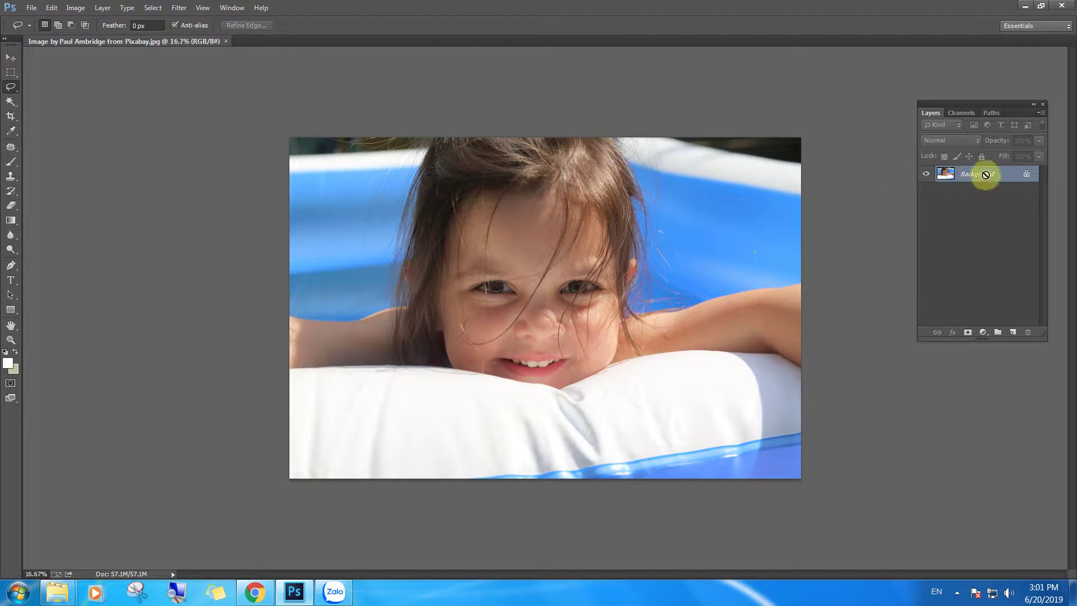
# Step: Duplicate the girl photo's Background into a new Layer 1
pyautogui.hotkey('ctrl', 'j')
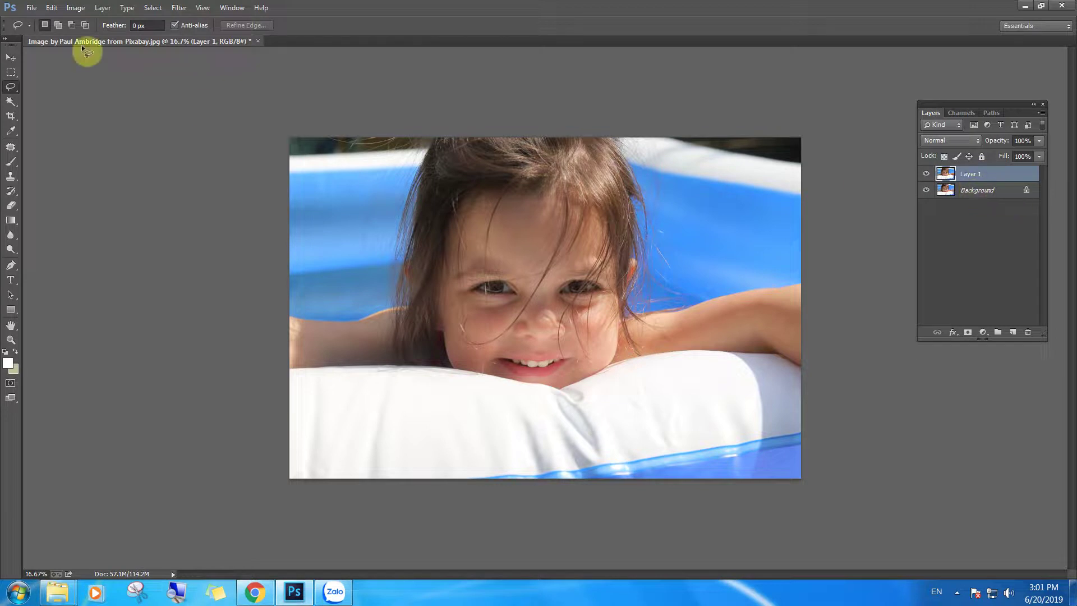
pyautogui.click(75, 8)
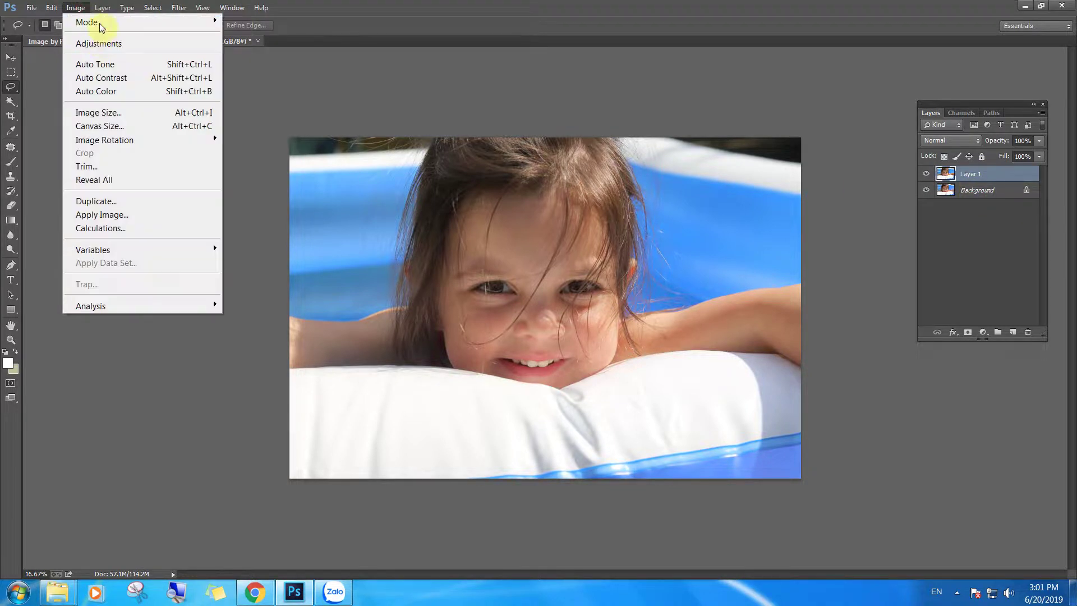
# Step: Apply Shadows/Highlights to Layer 1 with Shadows Amount about 59 to brighten the girl's face
pyautogui.click(101, 44)
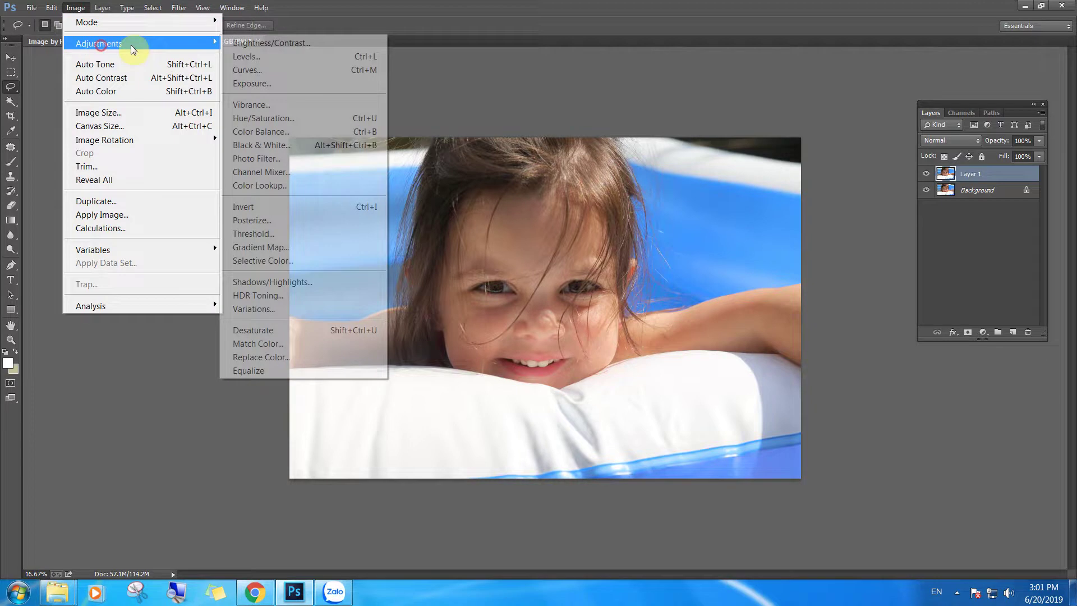
pyautogui.click(273, 283)
pyautogui.moveTo(603, 133); pyautogui.dragTo(802, 227)
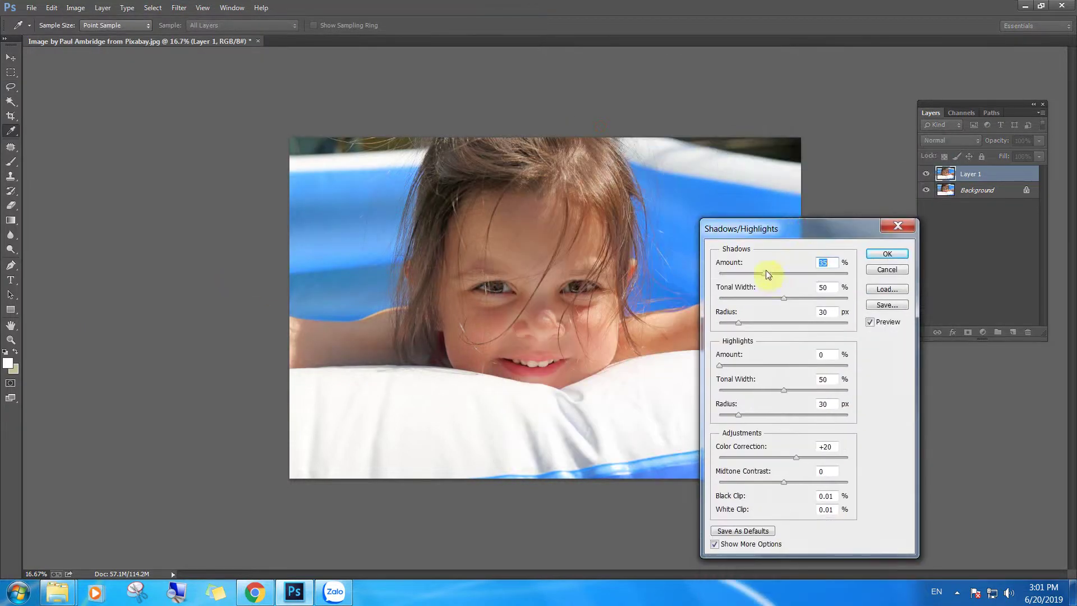
pyautogui.moveTo(766, 272)
pyautogui.mouseDown()
pyautogui.moveTo(819, 277)
pyautogui.moveTo(789, 284)
pyautogui.moveTo(802, 285)
pyautogui.mouseUp()
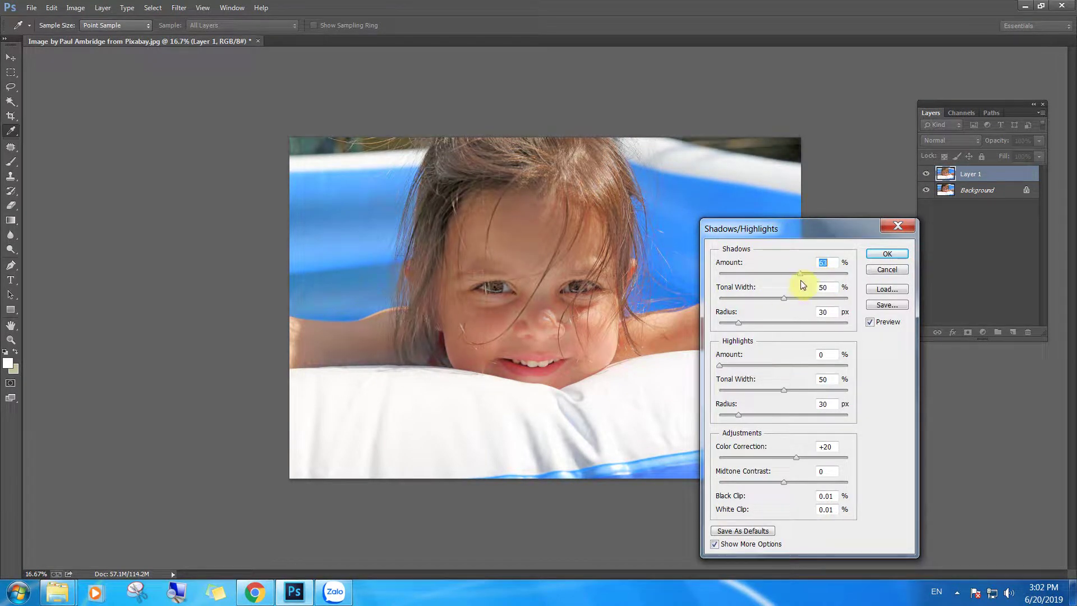
pyautogui.click(887, 254)
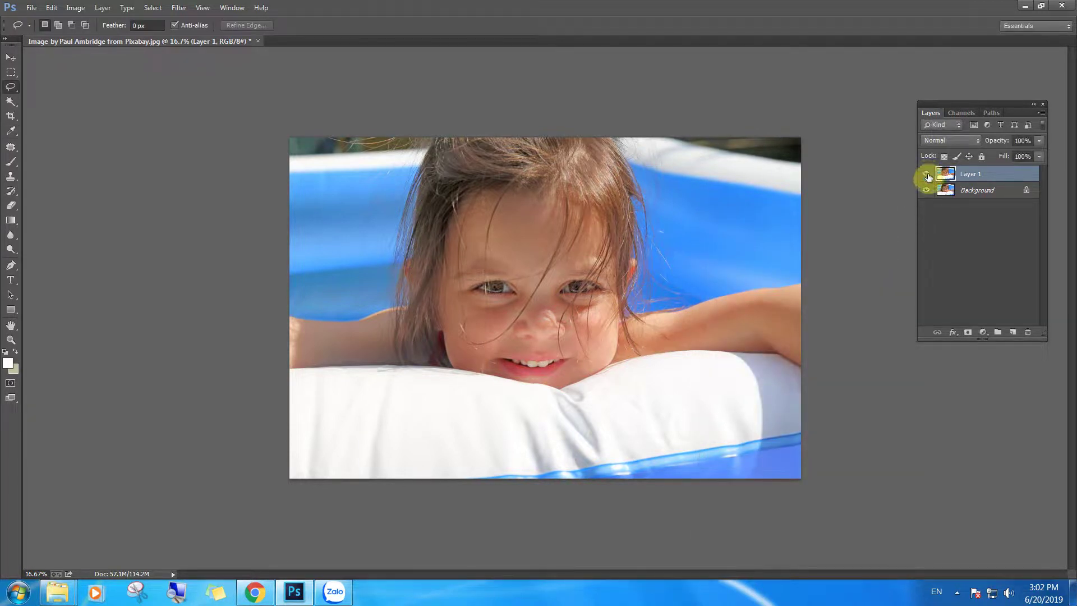
# Step: Compare the portrait with and without Layer 1, leave it visible, and reset colours to black and white
pyautogui.click(926, 175)
pyautogui.click(926, 175)
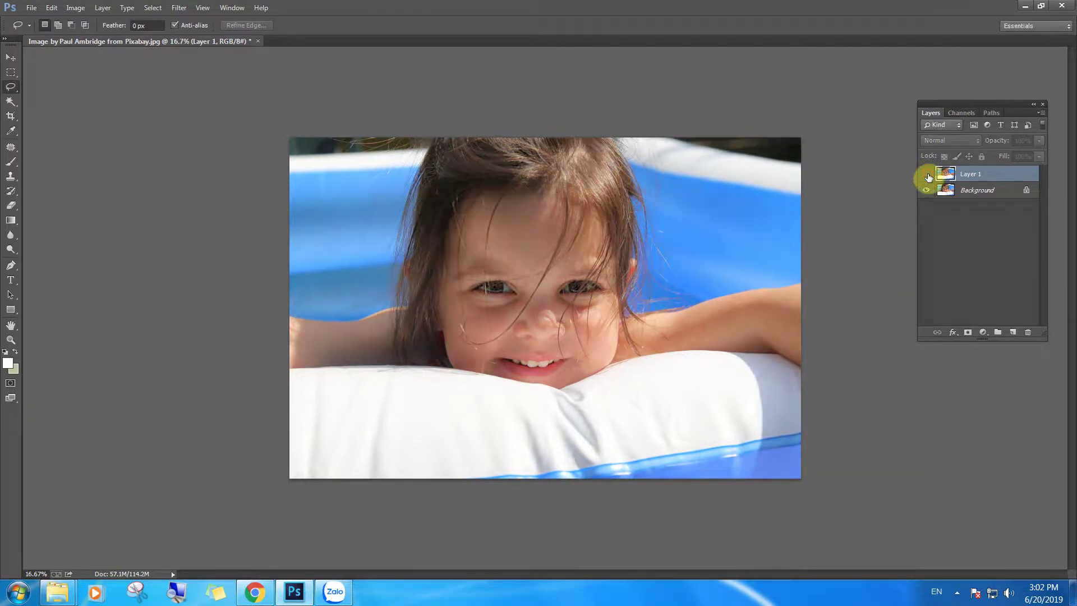
pyautogui.click(926, 175)
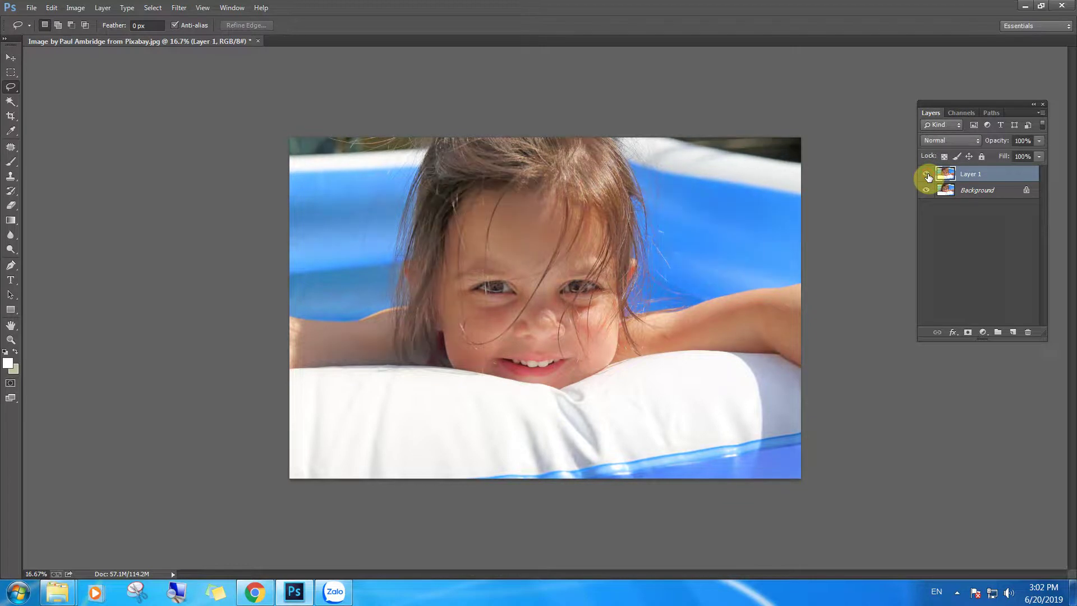
pyautogui.click(927, 175)
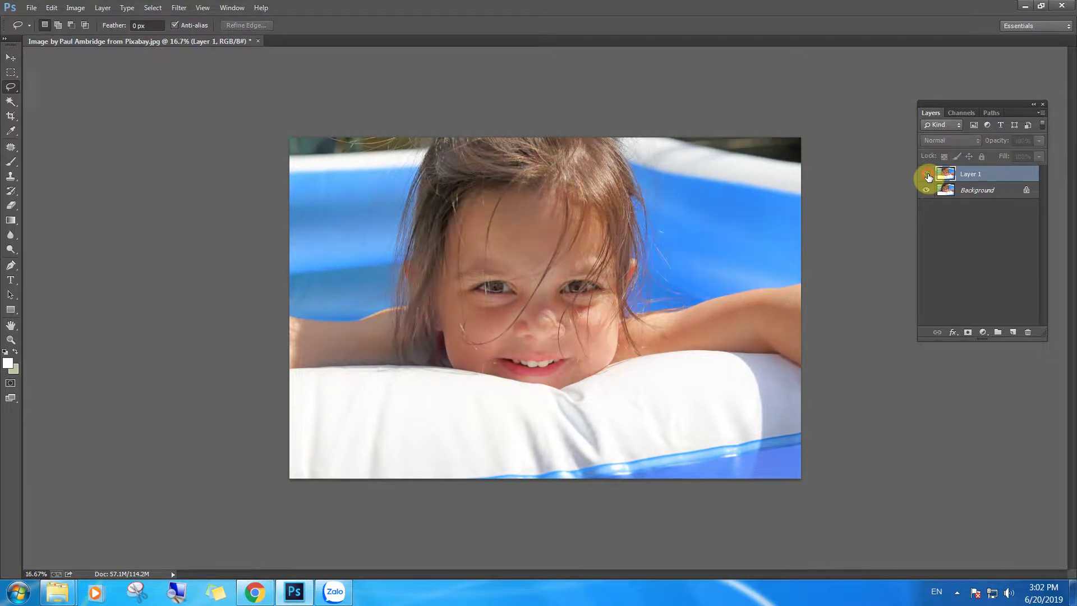
pyautogui.click(927, 175)
pyautogui.click(927, 175)
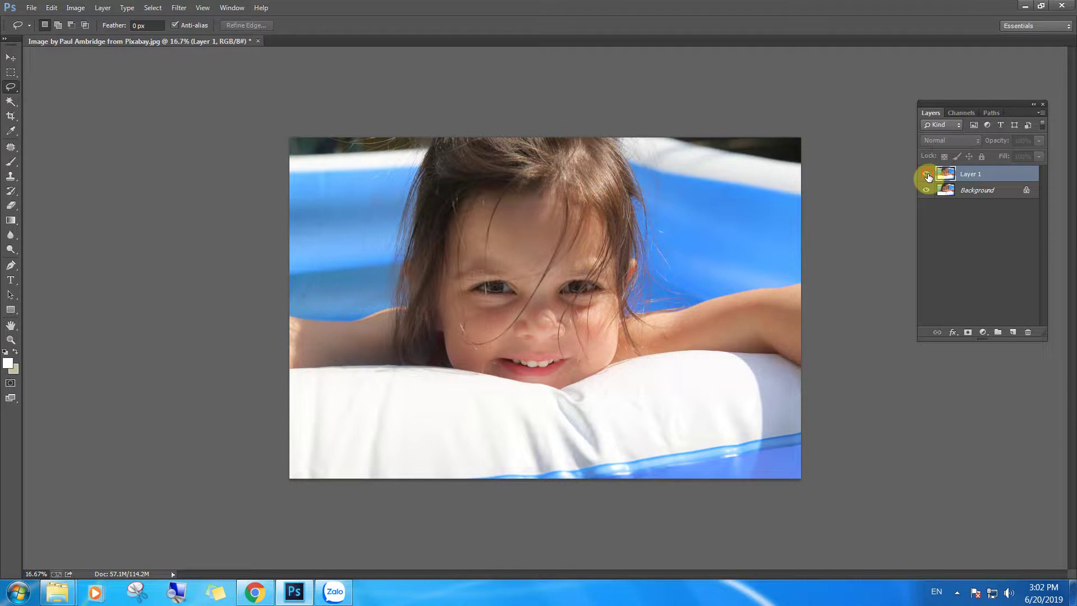
pyautogui.click(927, 175)
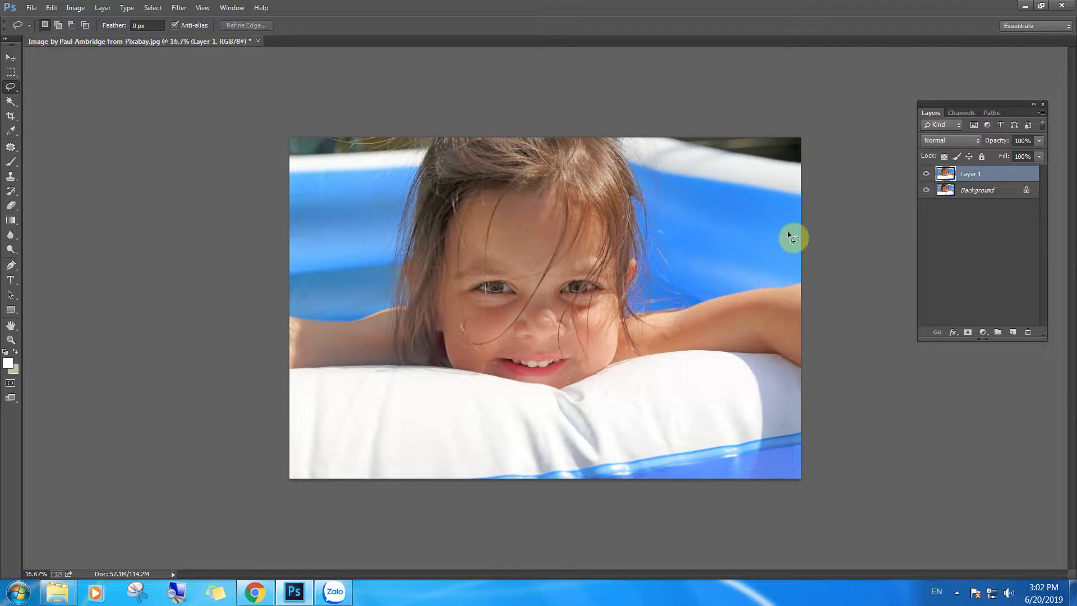
pyautogui.press('d')
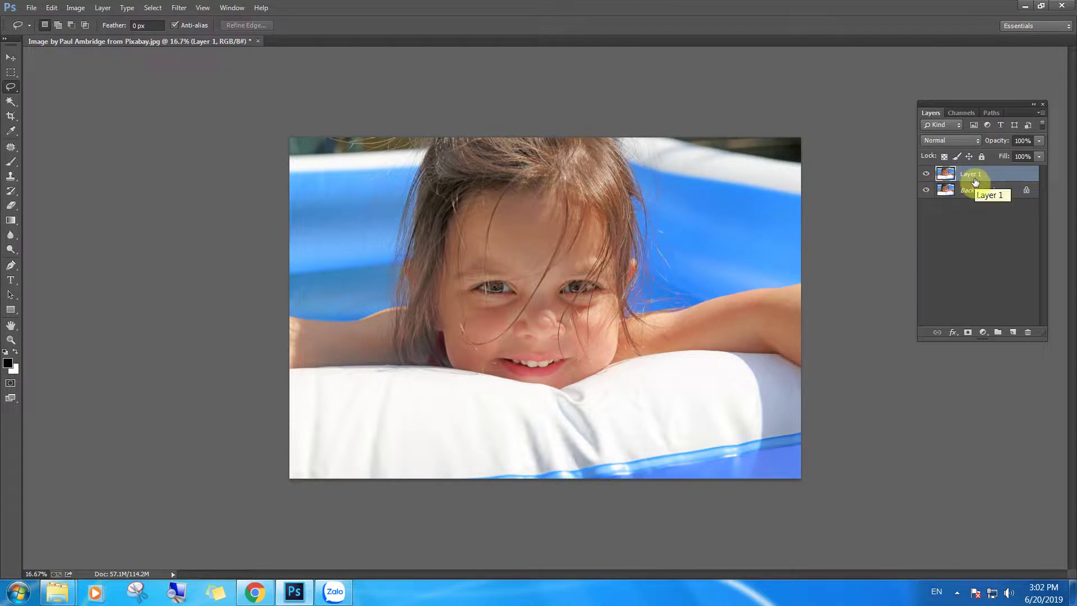
# Step: Add a black hide-all mask to Layer 1 and set a soft 200 px, 0% hardness brush at 30% opacity
pyautogui.click(967, 335)
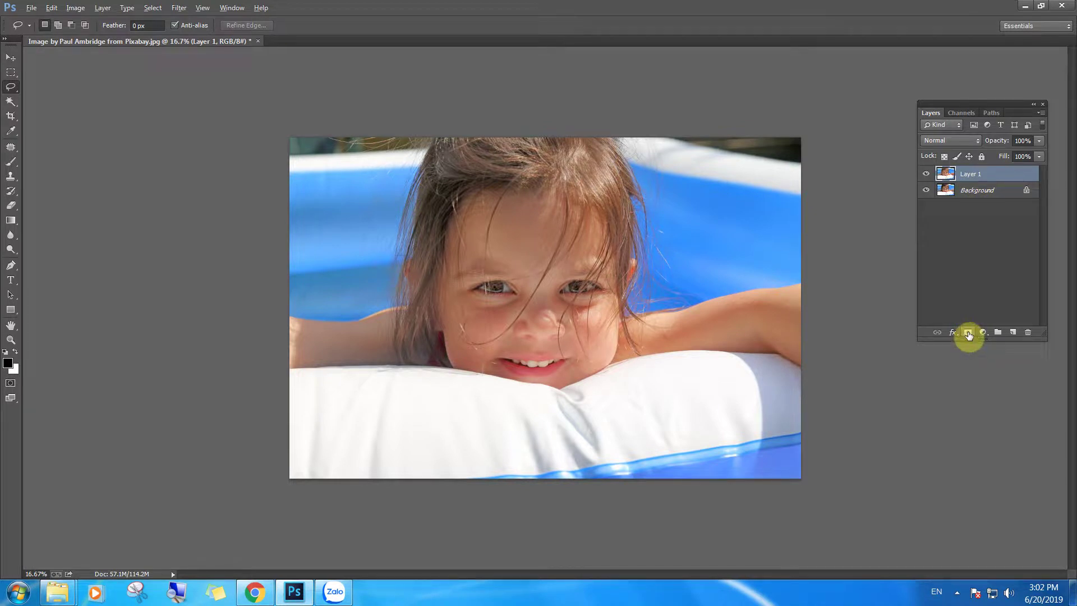
pyautogui.keyDown('alt'); pyautogui.click(968, 334); pyautogui.keyUp('alt')
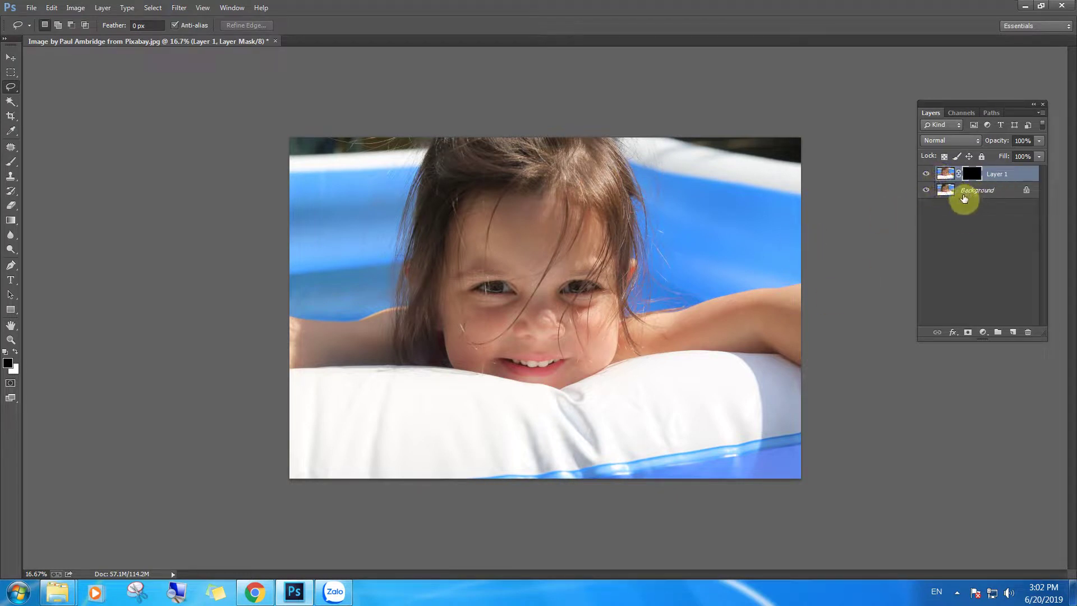
pyautogui.click(10, 164)
pyautogui.click(59, 26)
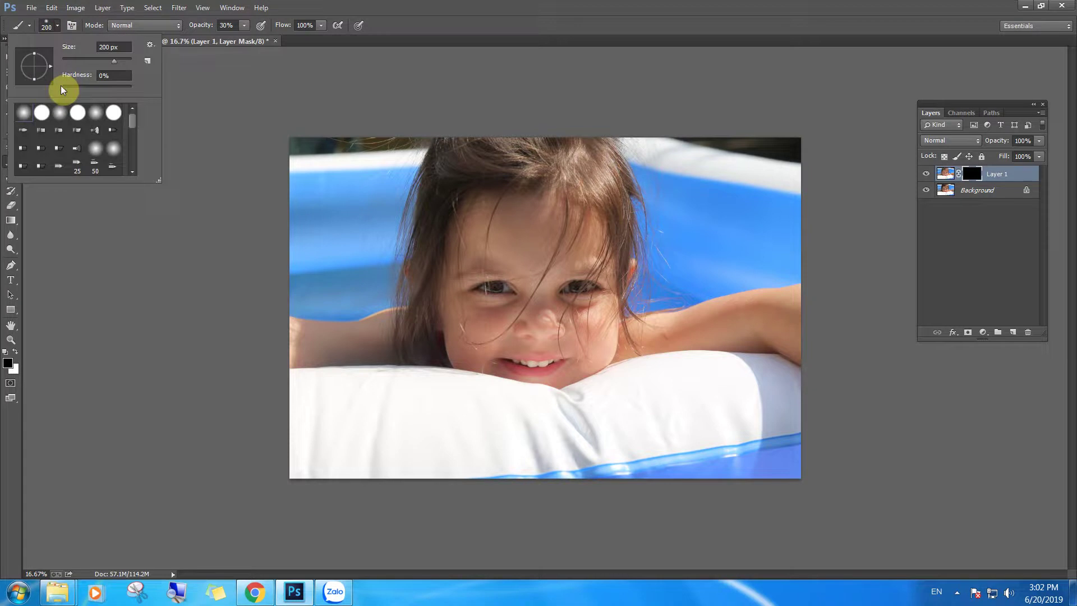
pyautogui.click(202, 80)
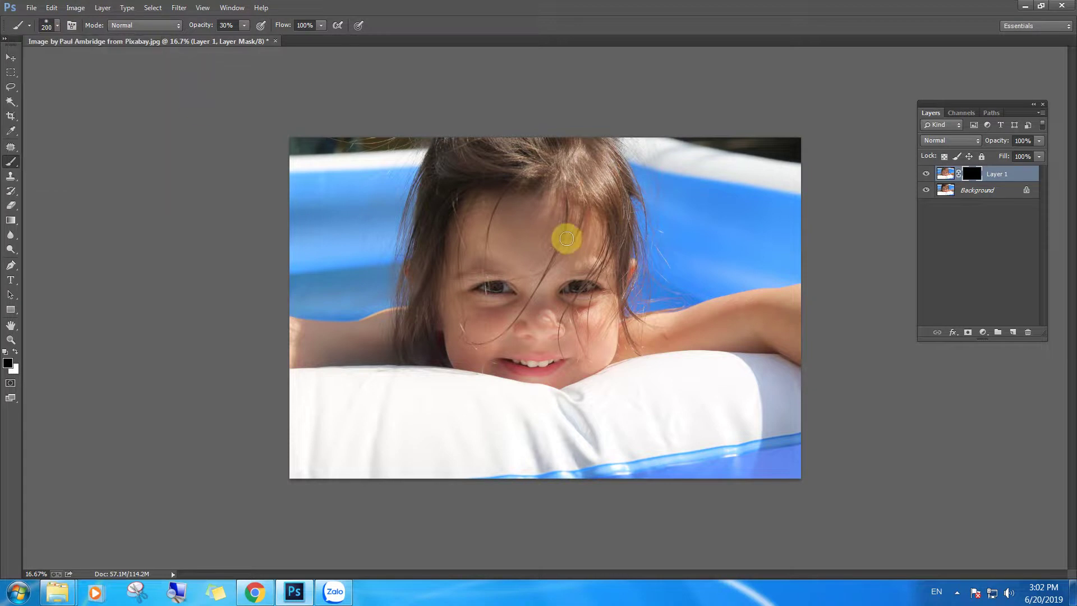
# Step: Undo an accidental merge to restore Layer 1 and its black mask, and size the brush to 500 px
pyautogui.hotkey('ctrl', 'e')
pyautogui.press(']')
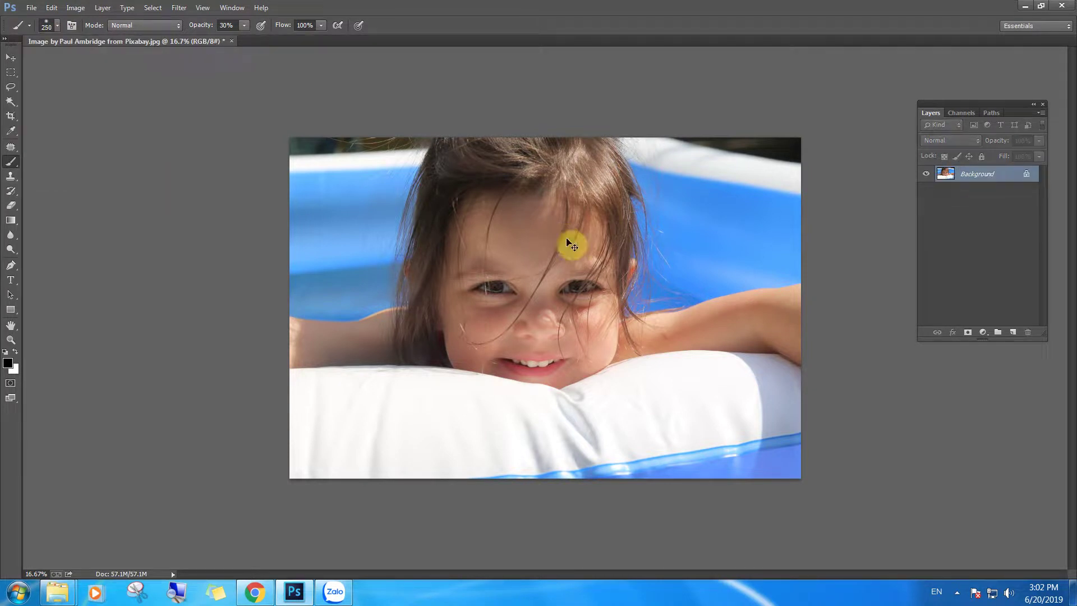
pyautogui.hotkey('ctrl', 'z')
pyautogui.click(956, 592)
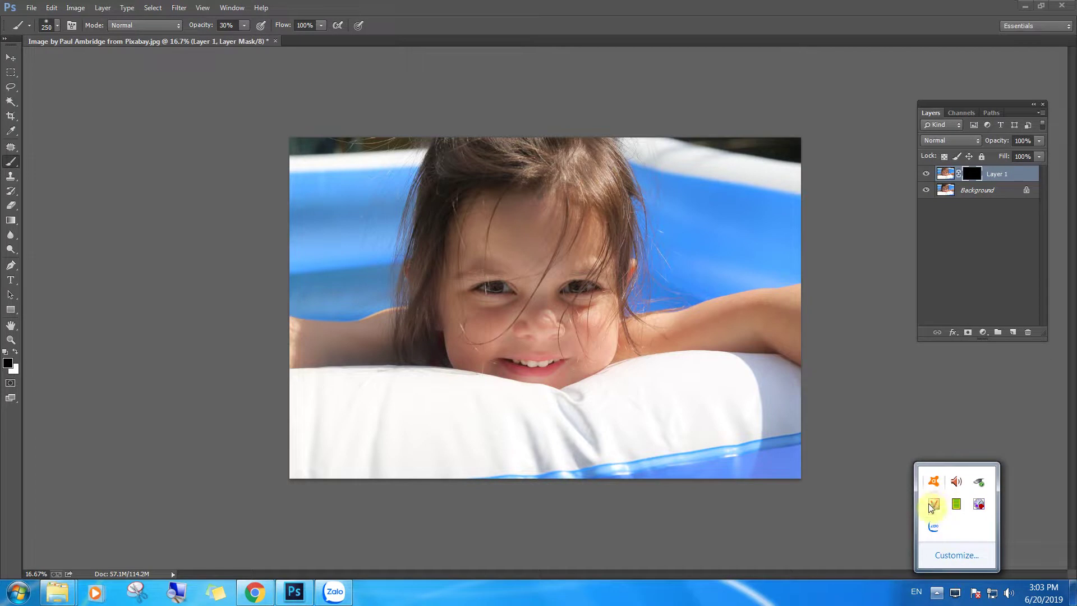
pyautogui.click(976, 176)
pyautogui.click(528, 245)
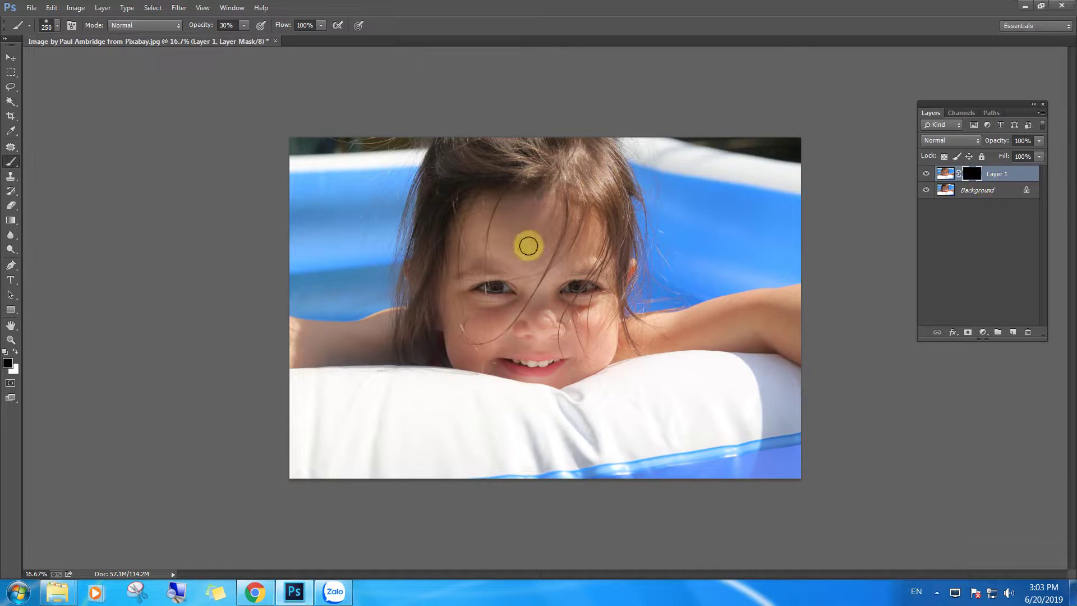
pyautogui.press(']')
pyautogui.press(']')
pyautogui.press(']')
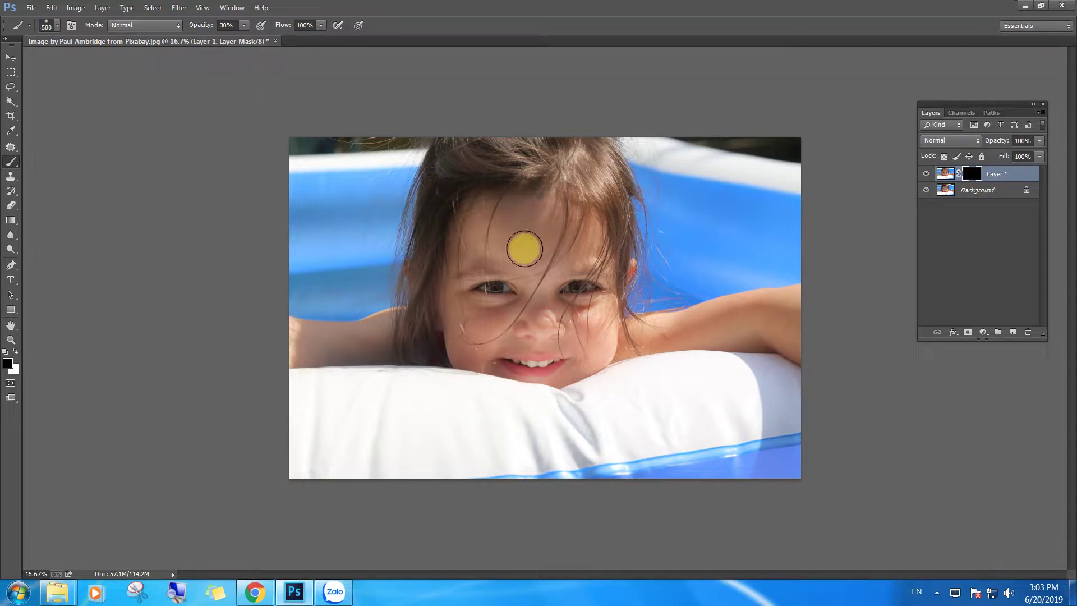
pyautogui.press('[')
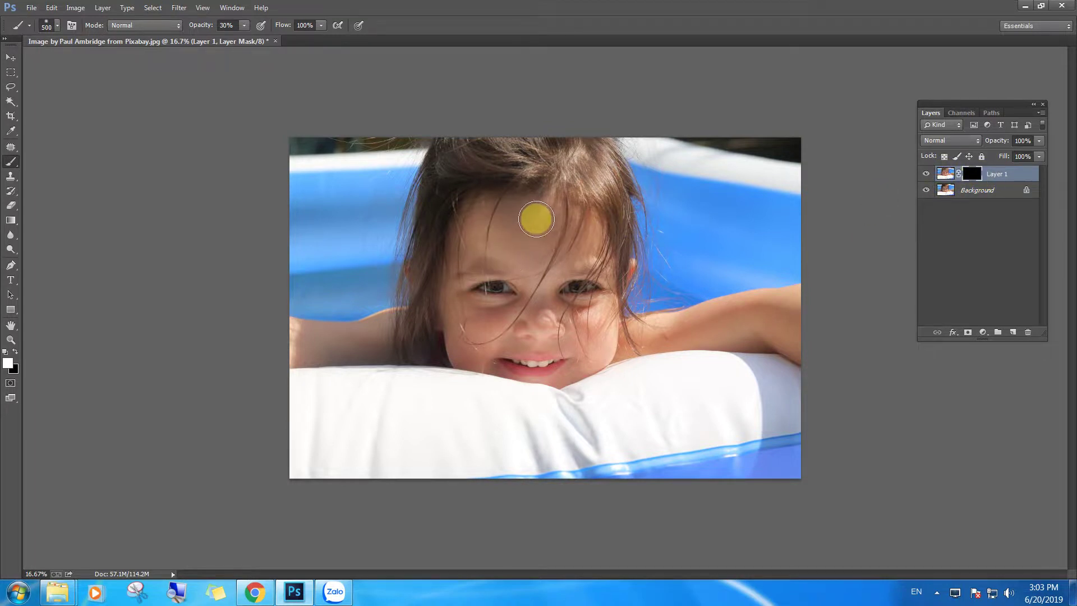
# Step: Paint white on the mask at 90% opacity to reveal brightening on the face, forehead and cheeks
pyautogui.moveTo(534, 215)
pyautogui.mouseDown()
pyautogui.moveTo(476, 328)
pyautogui.moveTo(493, 296)
pyautogui.mouseUp()
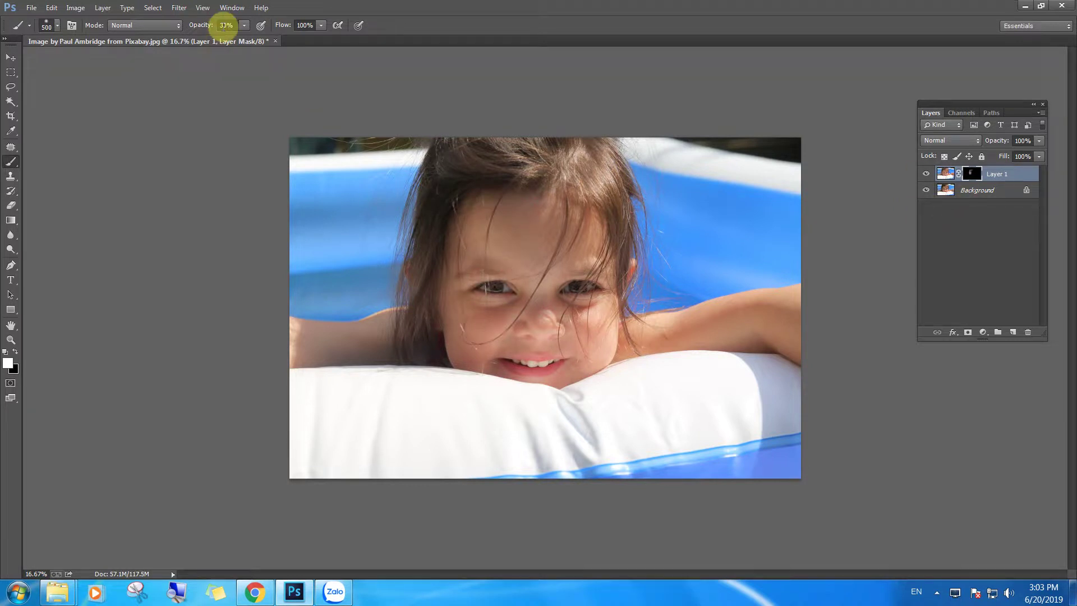
pyautogui.press('9')
pyautogui.click(490, 325)
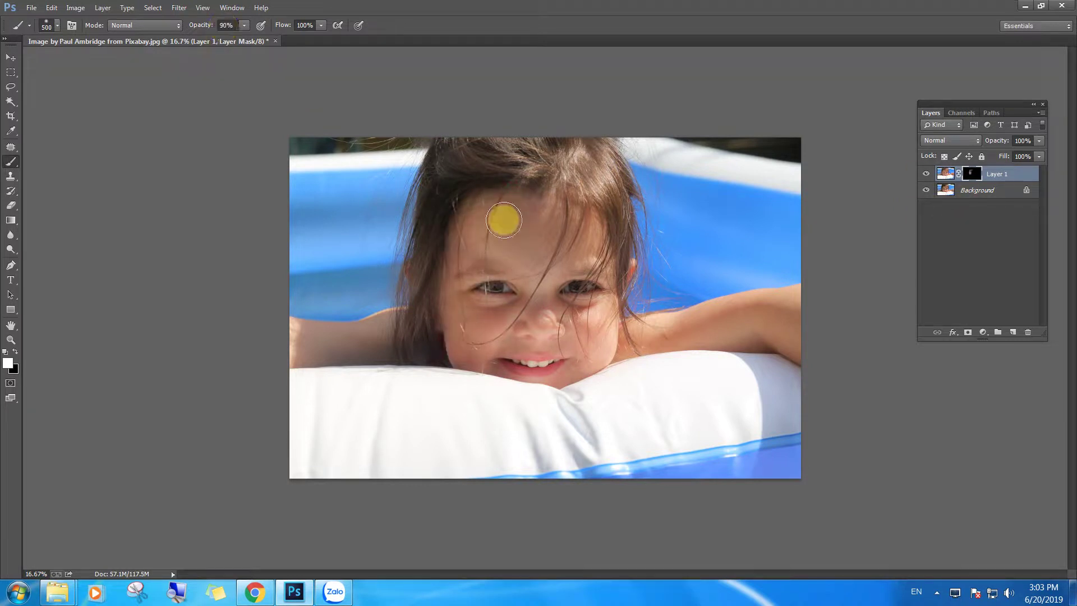
pyautogui.click(527, 270)
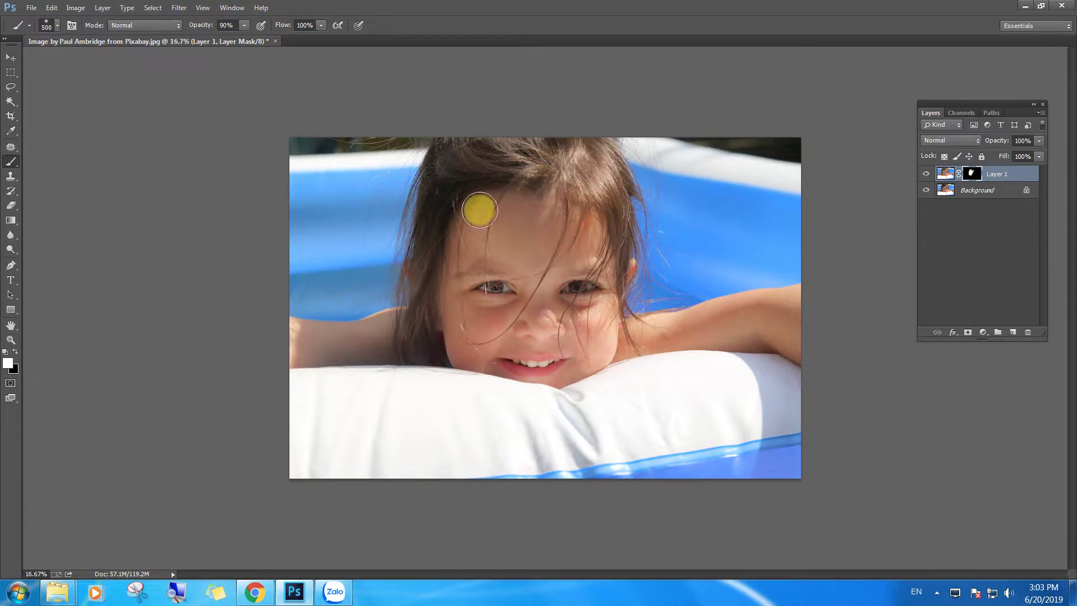
pyautogui.click(475, 205)
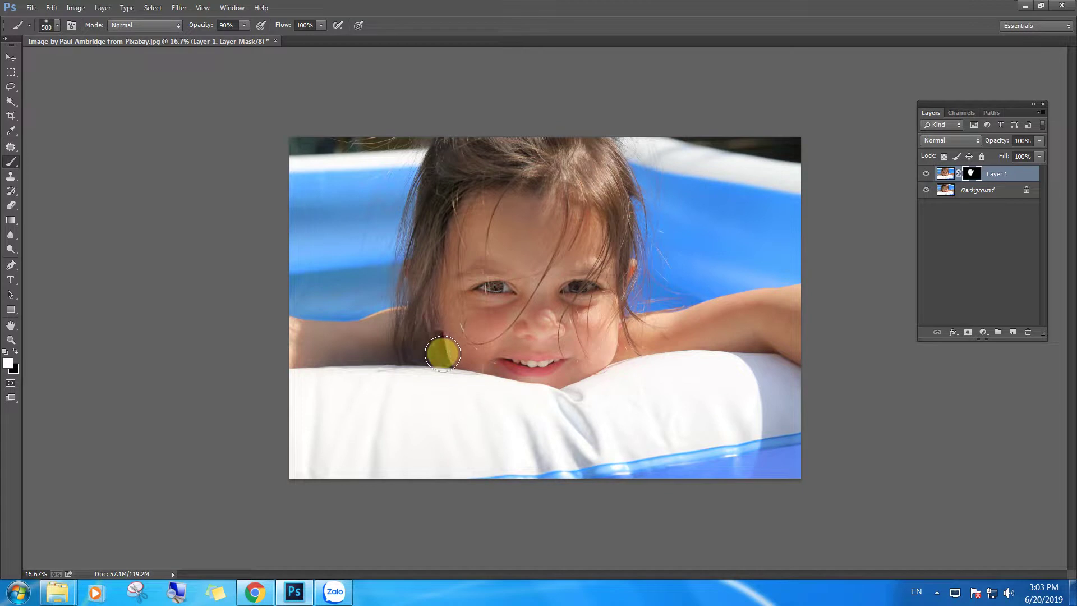
pyautogui.click(550, 215)
pyautogui.click(601, 331)
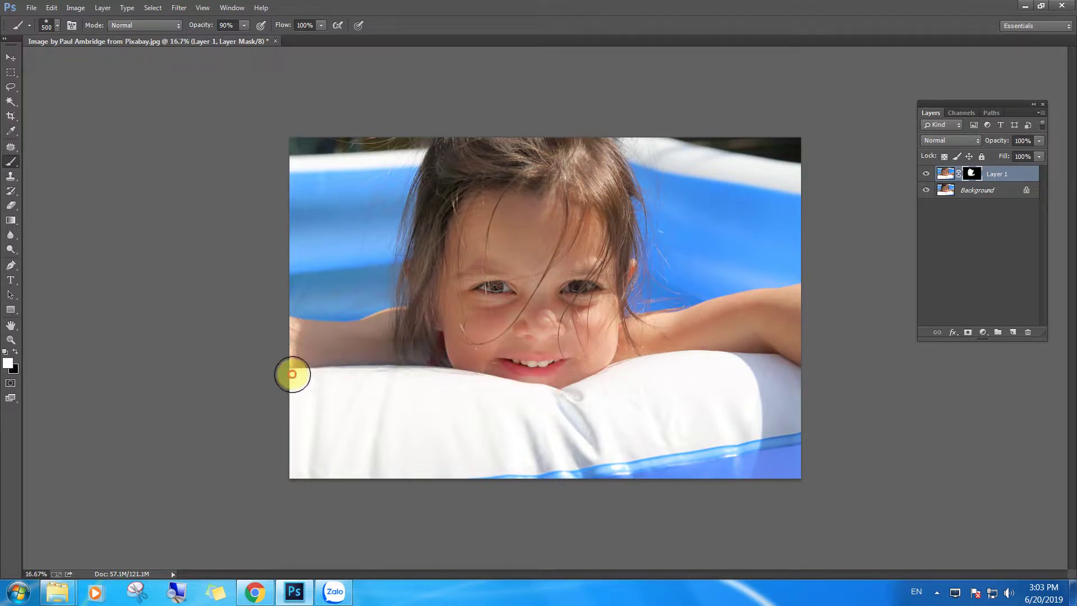
# Step: Reveal the brightening on the left shoulder, right arm and forehead
pyautogui.click(402, 340)
pyautogui.click(406, 322)
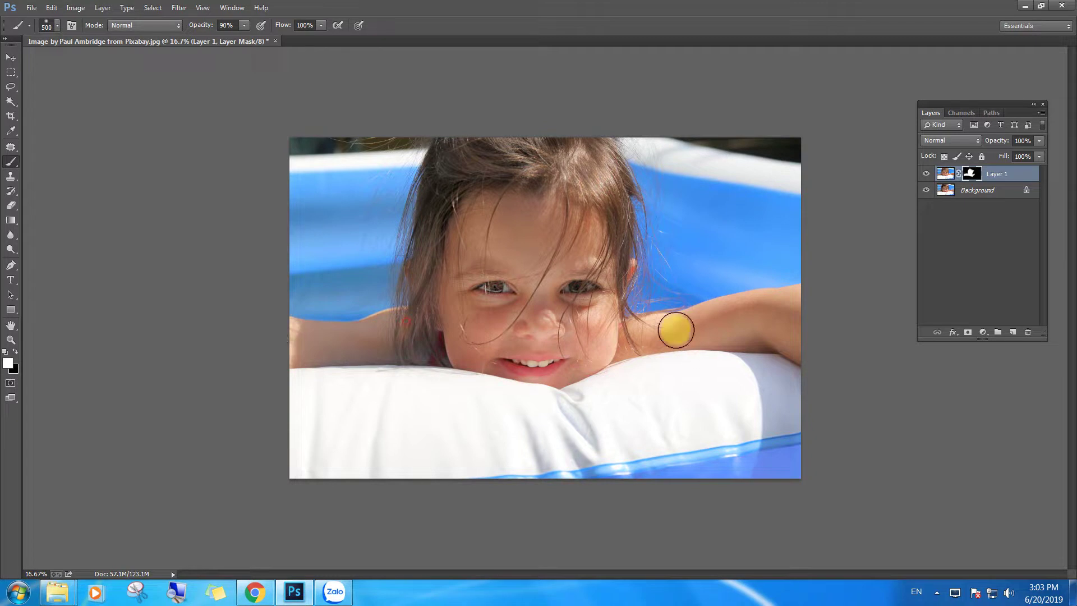
pyautogui.click(639, 326)
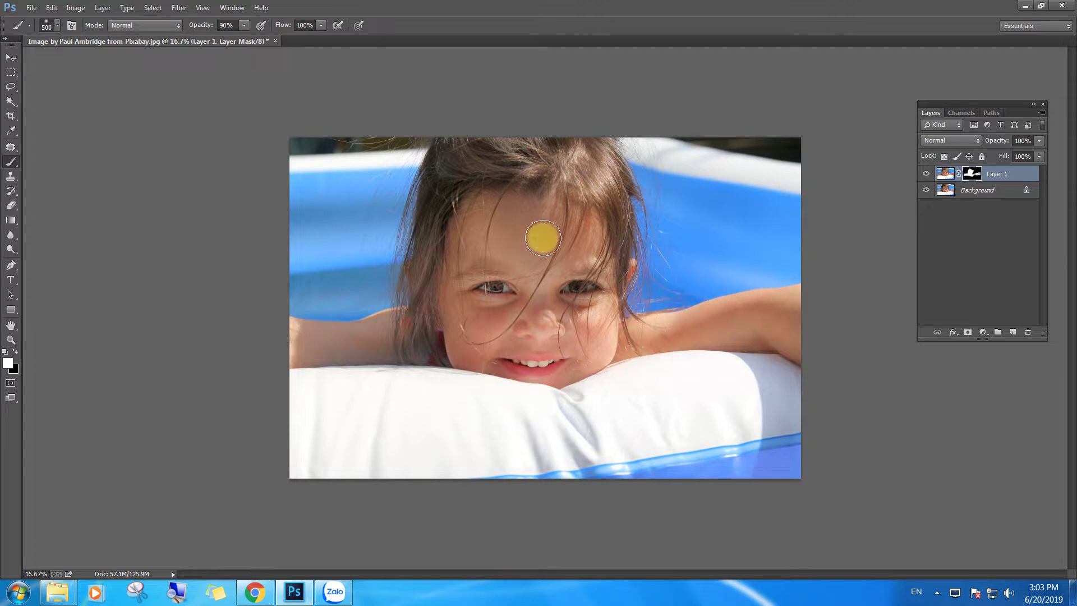
pyautogui.click(561, 206)
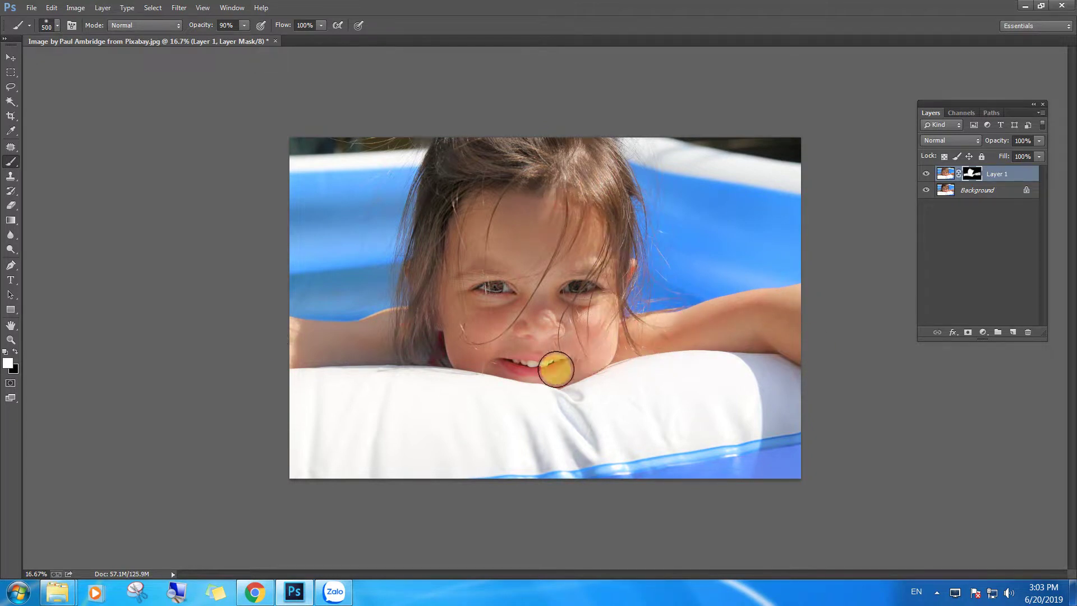
pyautogui.click(566, 251)
pyautogui.click(522, 218)
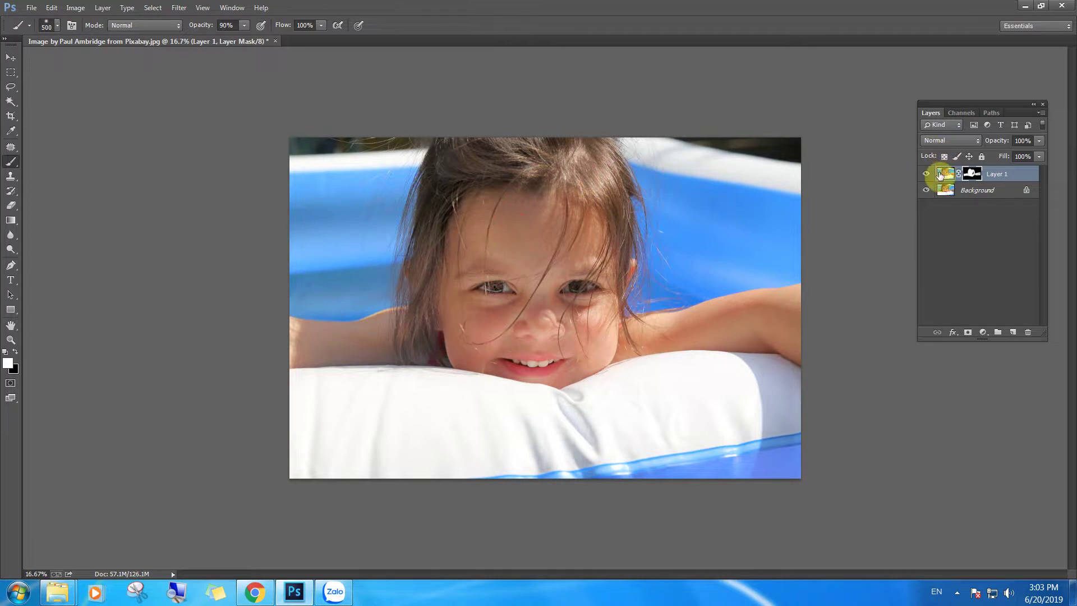
# Step: Toggle Layer 1 off and on to compare, leaving the brightening visible
pyautogui.click(926, 174)
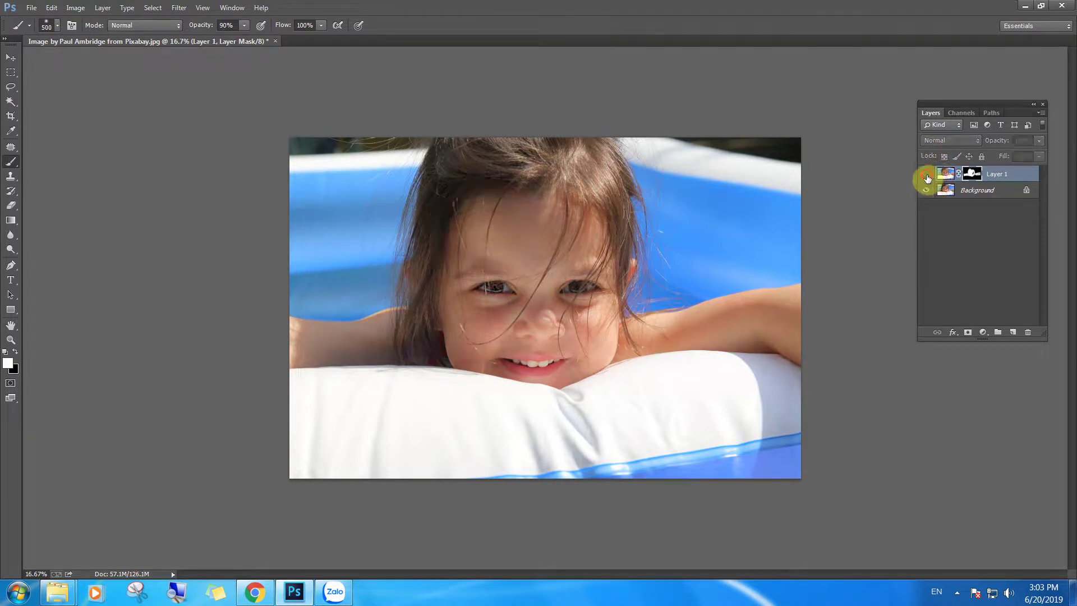
pyautogui.click(926, 176)
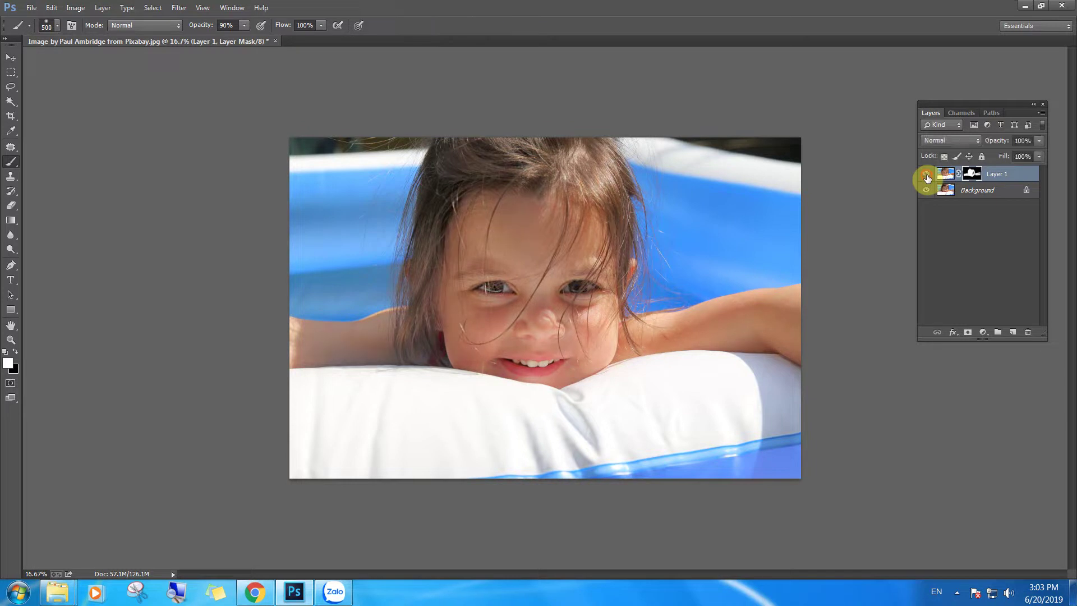
pyautogui.click(927, 176)
pyautogui.click(927, 176)
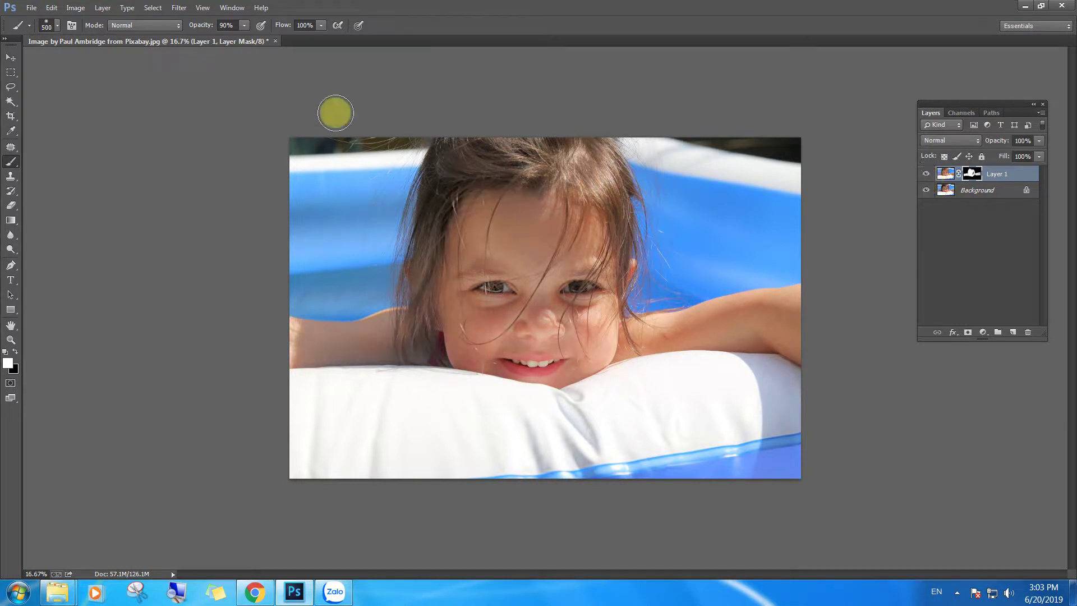
# Step: Close the portrait without saving and open Thi cong ranh giua ham.jpg
pyautogui.click(276, 42)
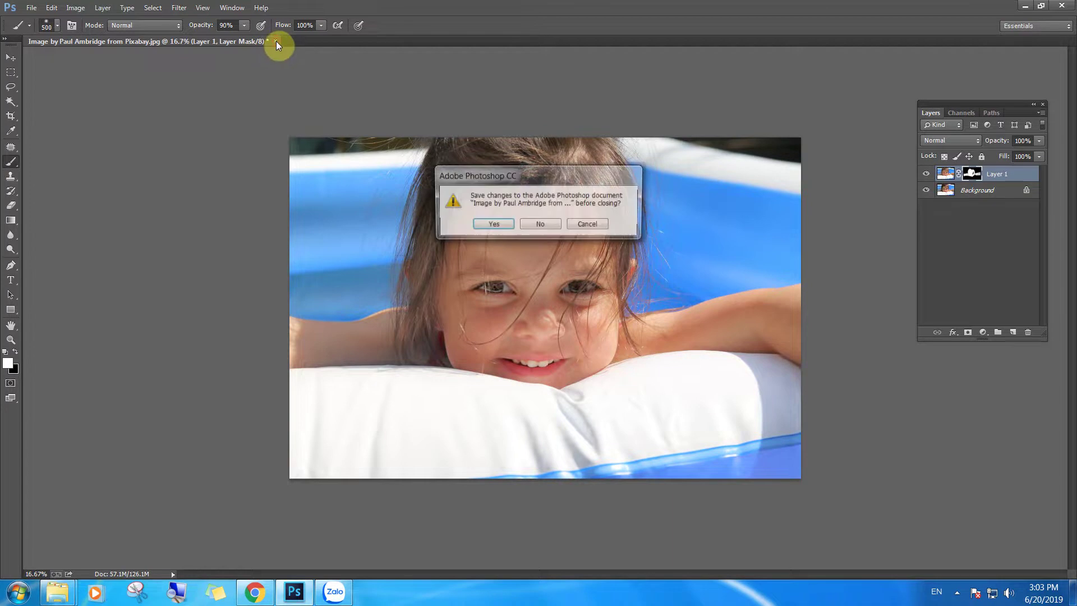
pyautogui.click(542, 223)
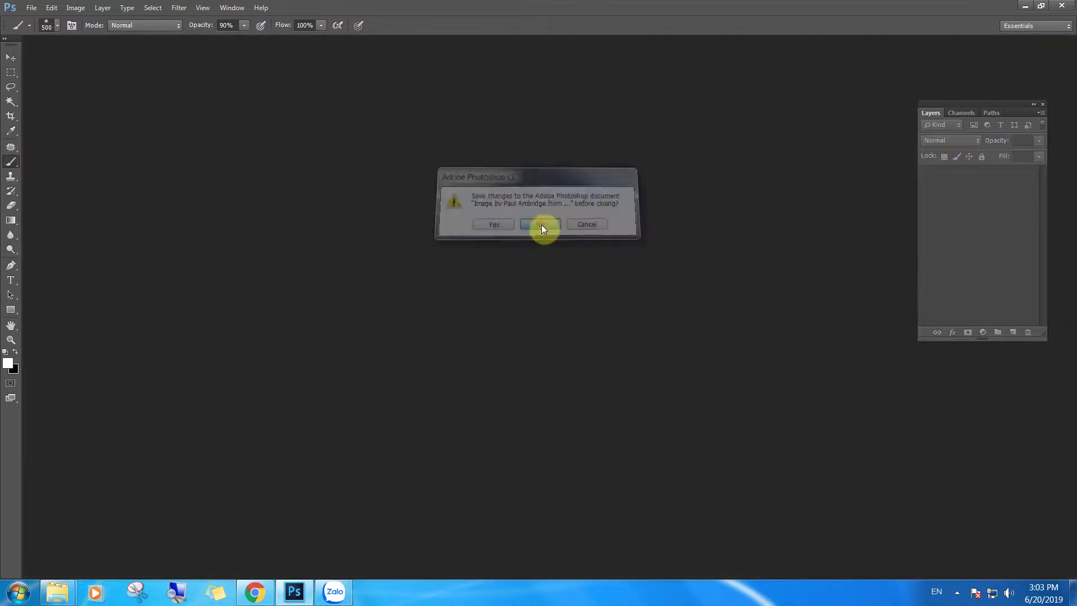
pyautogui.doubleClick(449, 240)
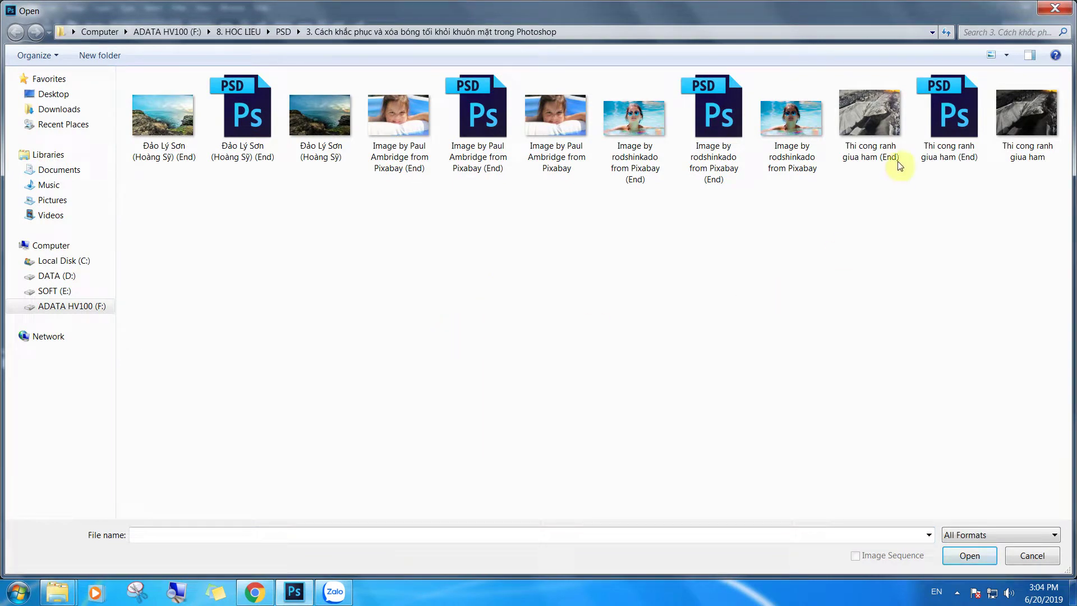
pyautogui.doubleClick(1025, 116)
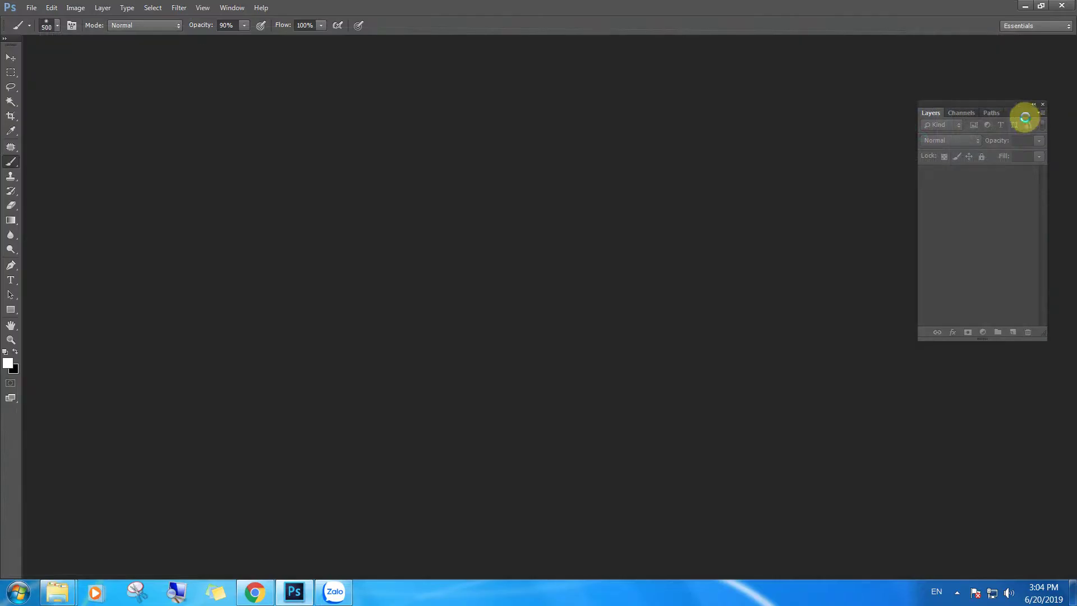
# Step: Reset colours, duplicate the trench photo's Background to Layer 1, and start Shadows/Highlights
pyautogui.press('d')
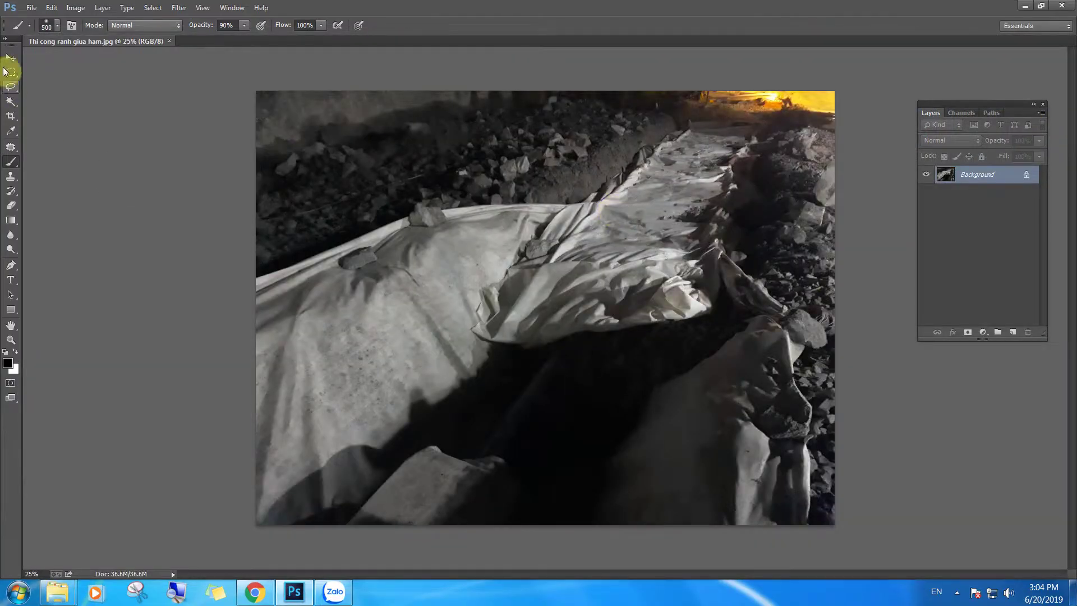
pyautogui.click(8, 58)
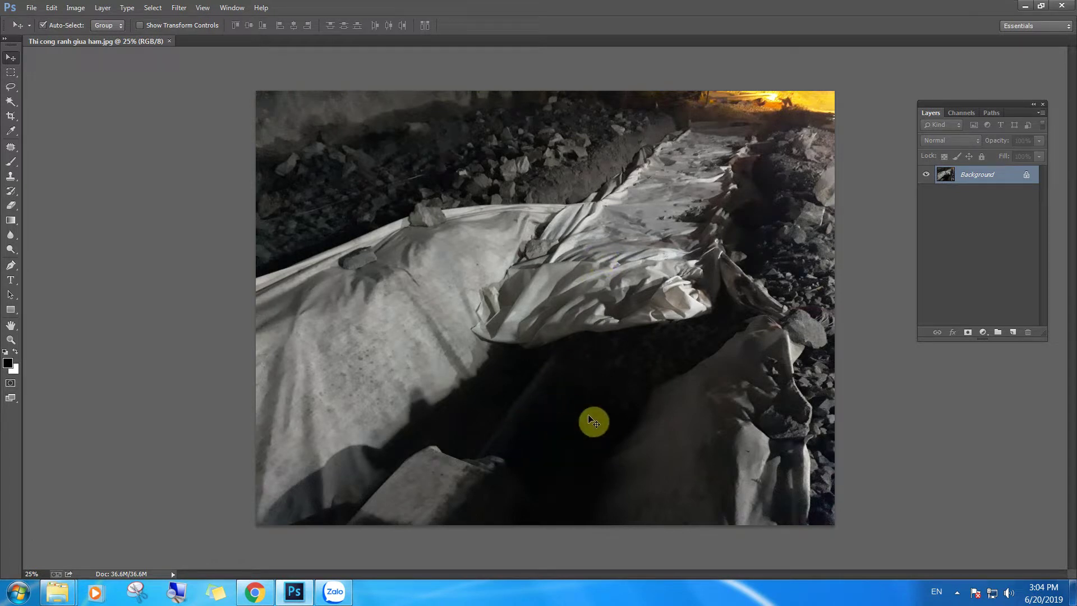
pyautogui.hotkey('ctrl', 'j')
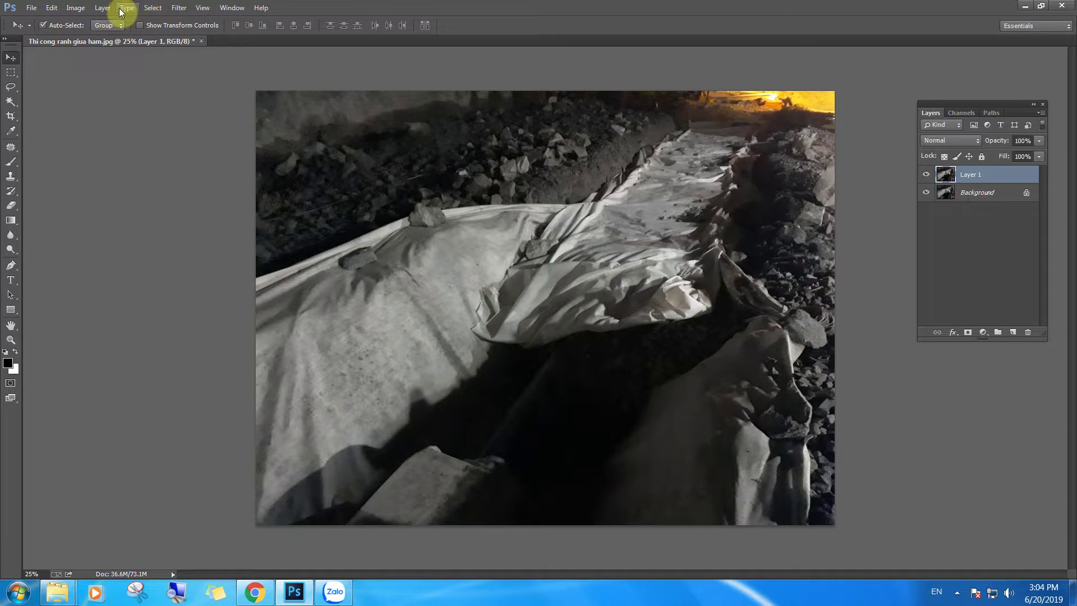
pyautogui.click(85, 10)
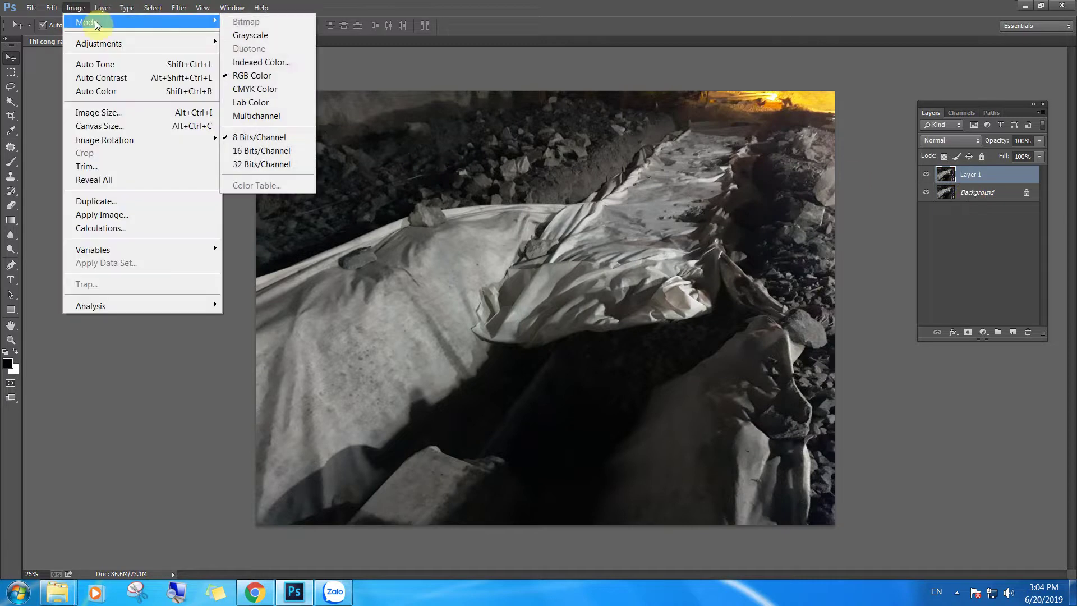
pyautogui.moveTo(99, 43)
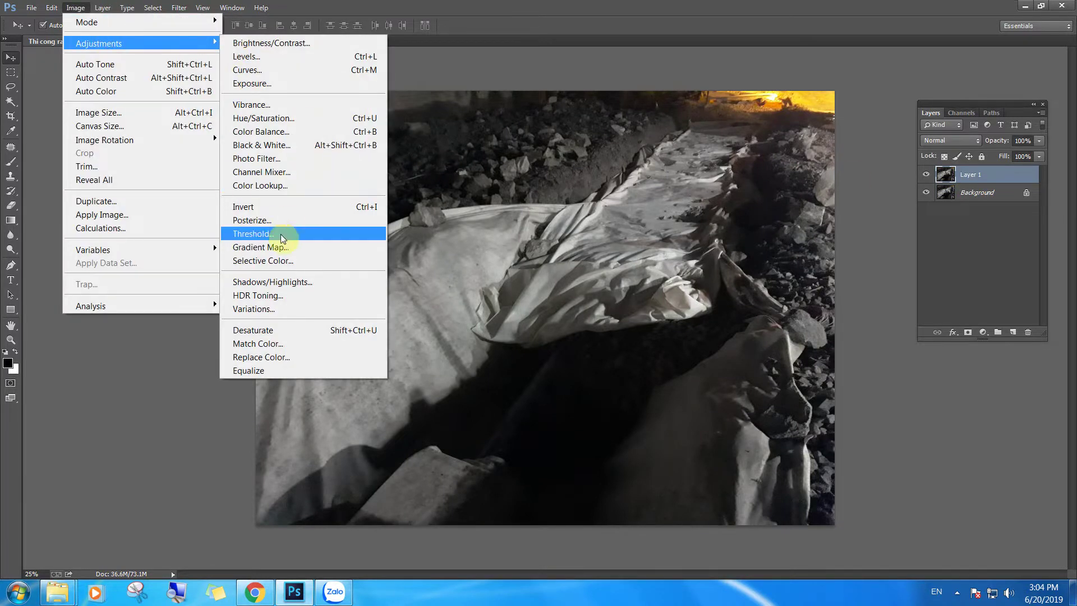
pyautogui.click(271, 287)
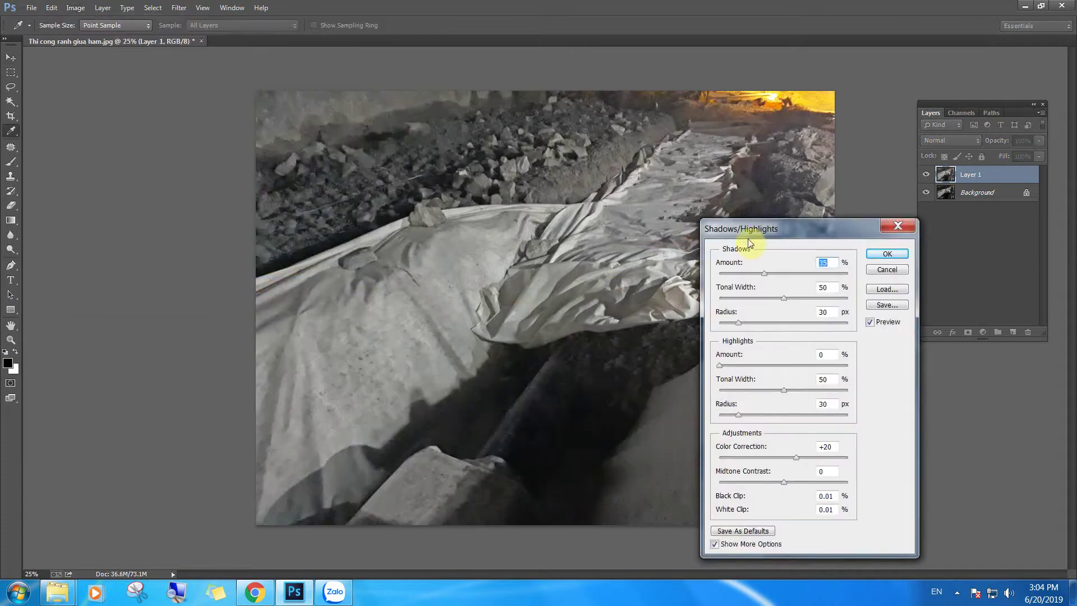
# Step: Apply Shadows/Highlights to Layer 1 with Amount 29%, Tonal Width 48% and Radius 166 px
pyautogui.moveTo(758, 224)
pyautogui.mouseDown()
pyautogui.moveTo(791, 211)
pyautogui.moveTo(783, 250)
pyautogui.mouseUp()
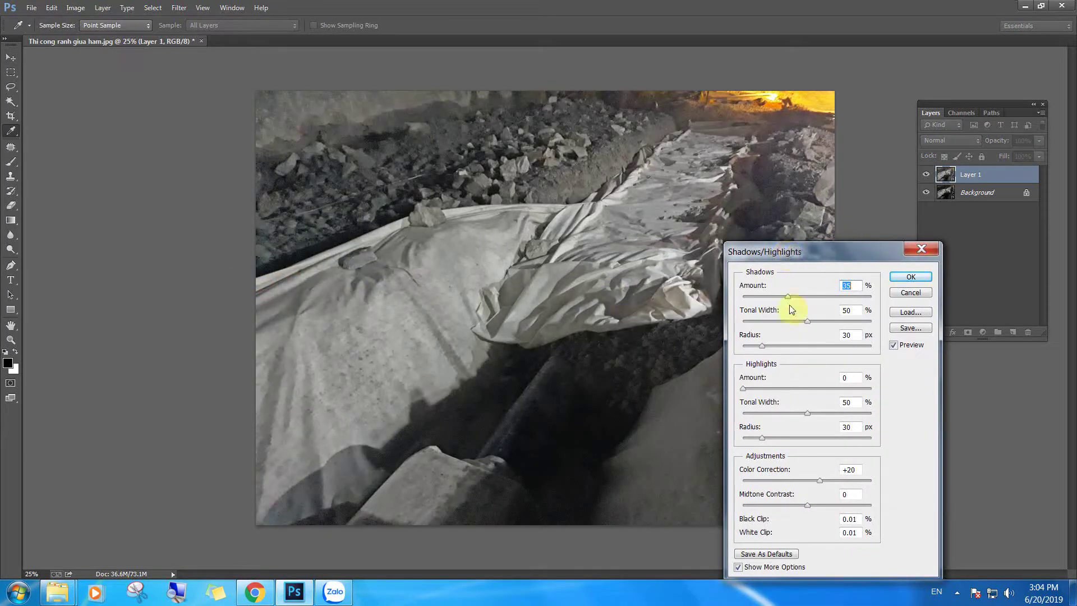
pyautogui.moveTo(788, 295)
pyautogui.mouseDown()
pyautogui.moveTo(823, 344)
pyautogui.moveTo(840, 345)
pyautogui.mouseUp()
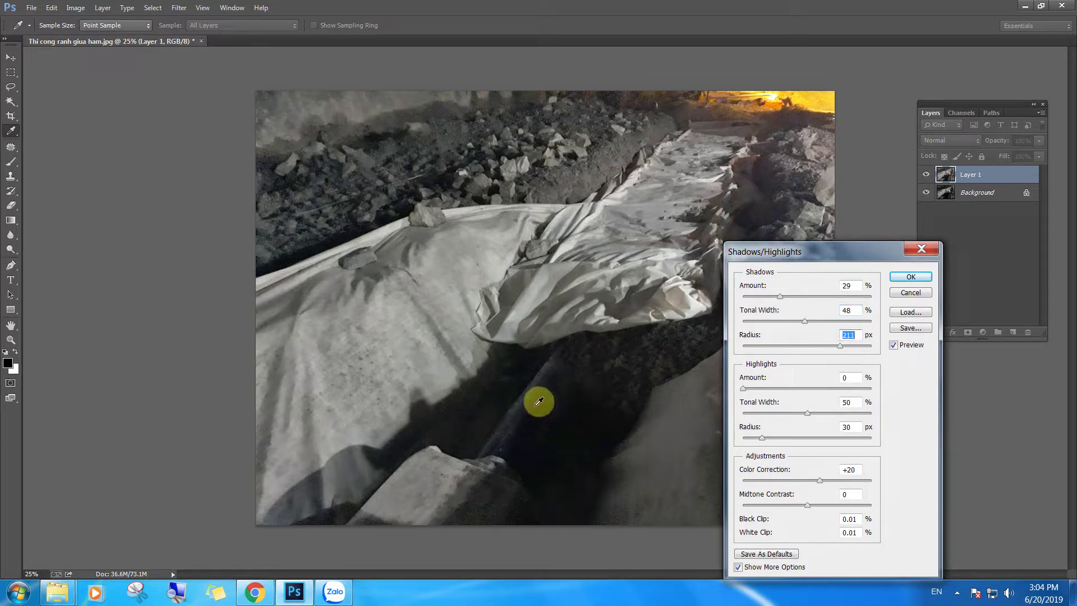
pyautogui.moveTo(828, 346); pyautogui.dragTo(827, 346)
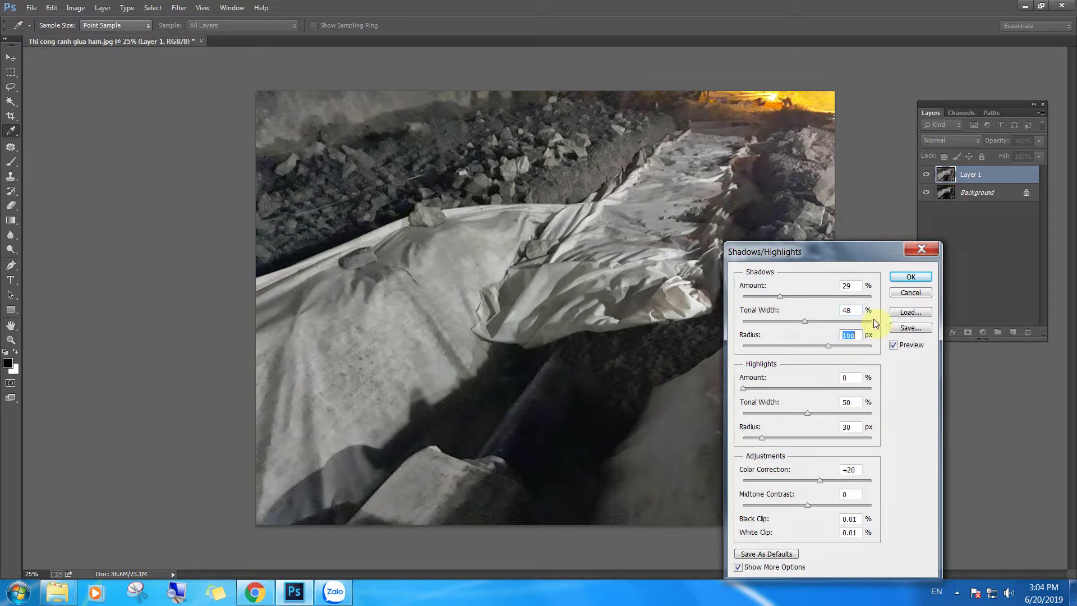
pyautogui.click(904, 278)
pyautogui.press('v')
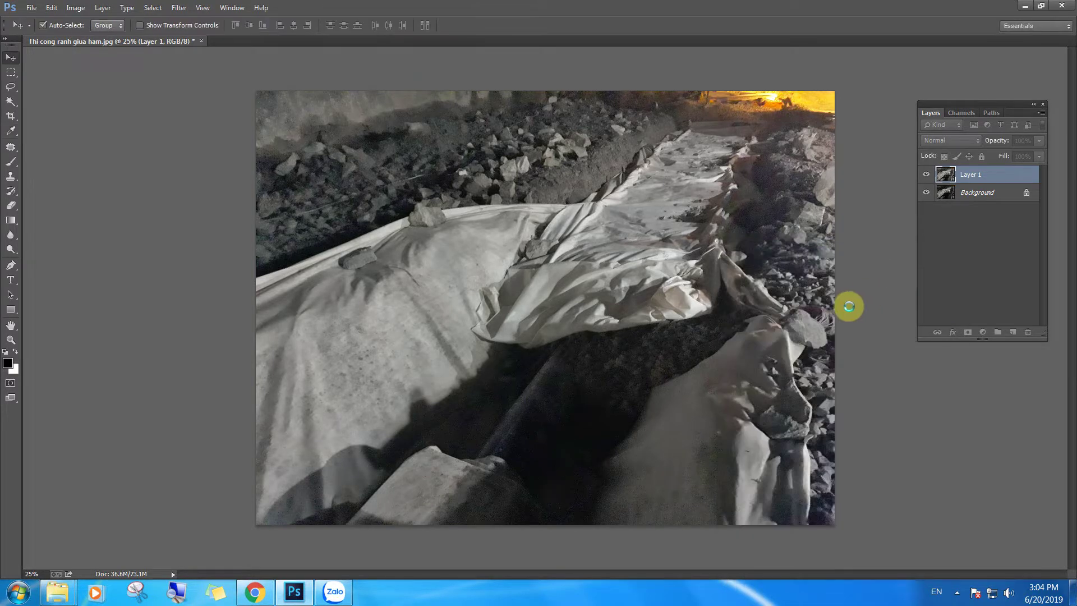
# Step: Toggle the lifted Layer 1 off and on to compare it with the original trench photo
pyautogui.click(926, 175)
pyautogui.click(926, 177)
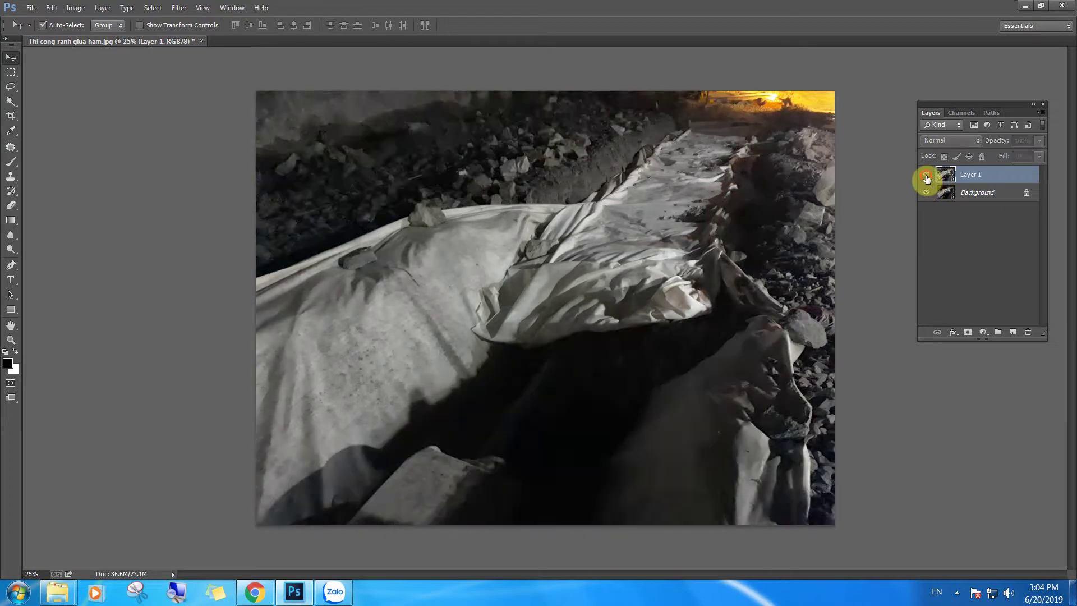
pyautogui.click(926, 177)
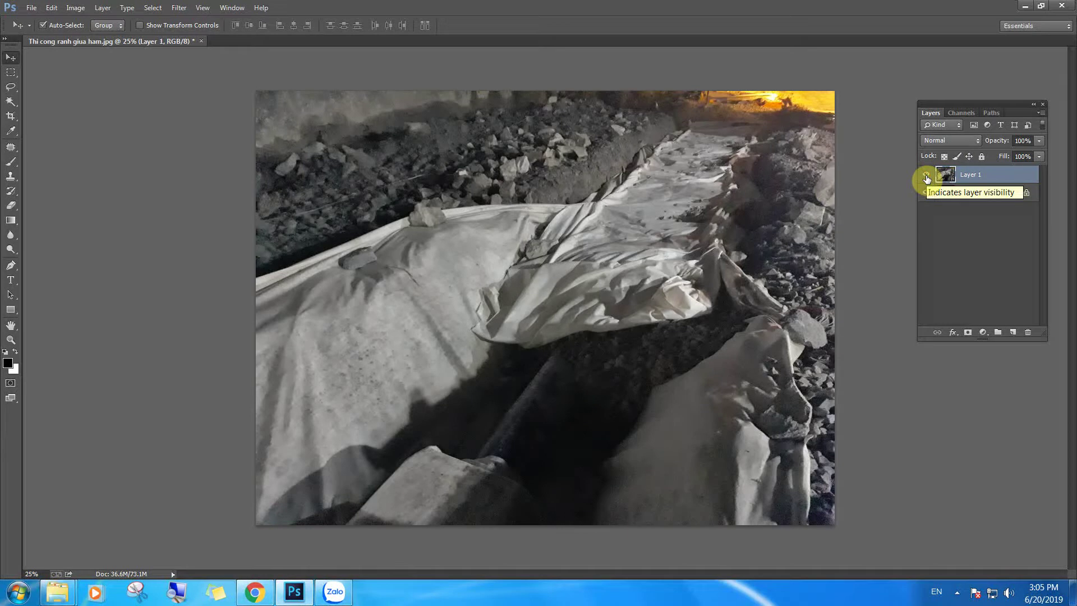
pyautogui.click(926, 178)
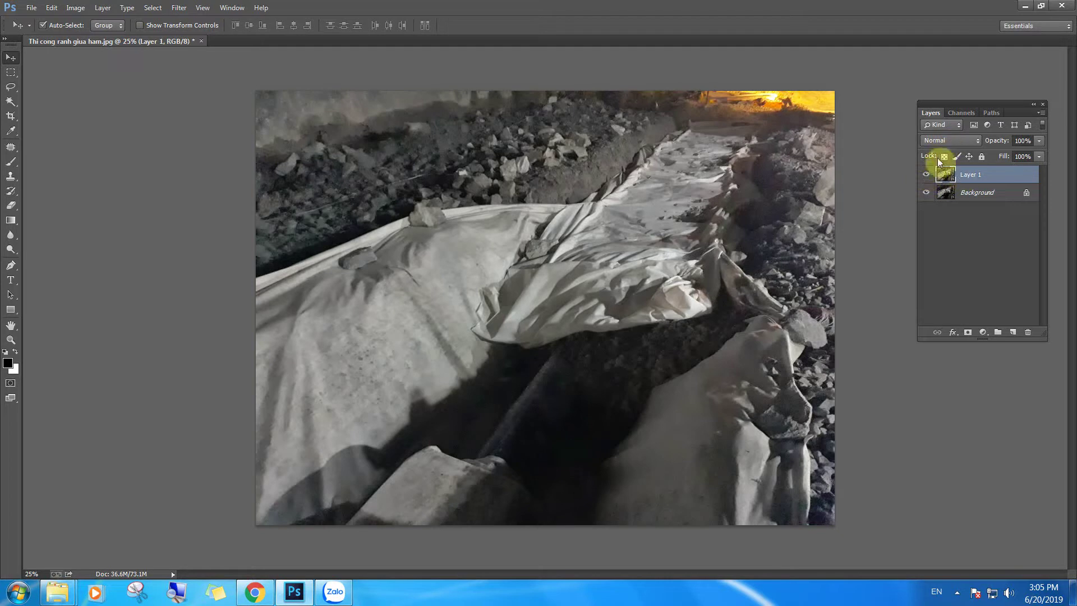
# Step: Try Screen blend mode on Layer 1 twice, undoing back to Normal each time
pyautogui.click(950, 140)
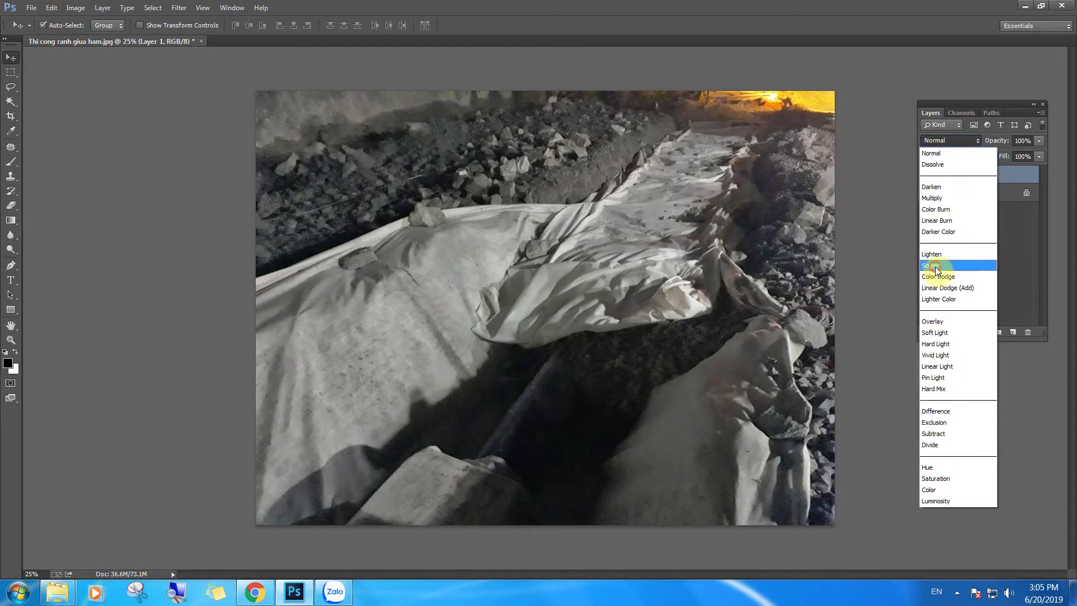
pyautogui.click(935, 268)
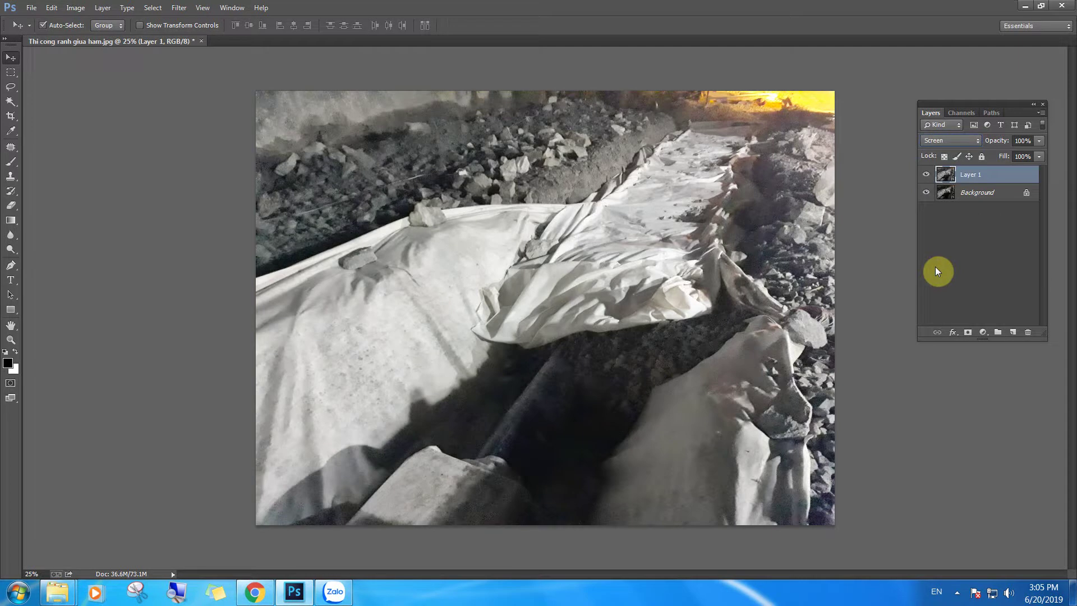
pyautogui.hotkey('ctrl', 'z')
pyautogui.click(944, 140)
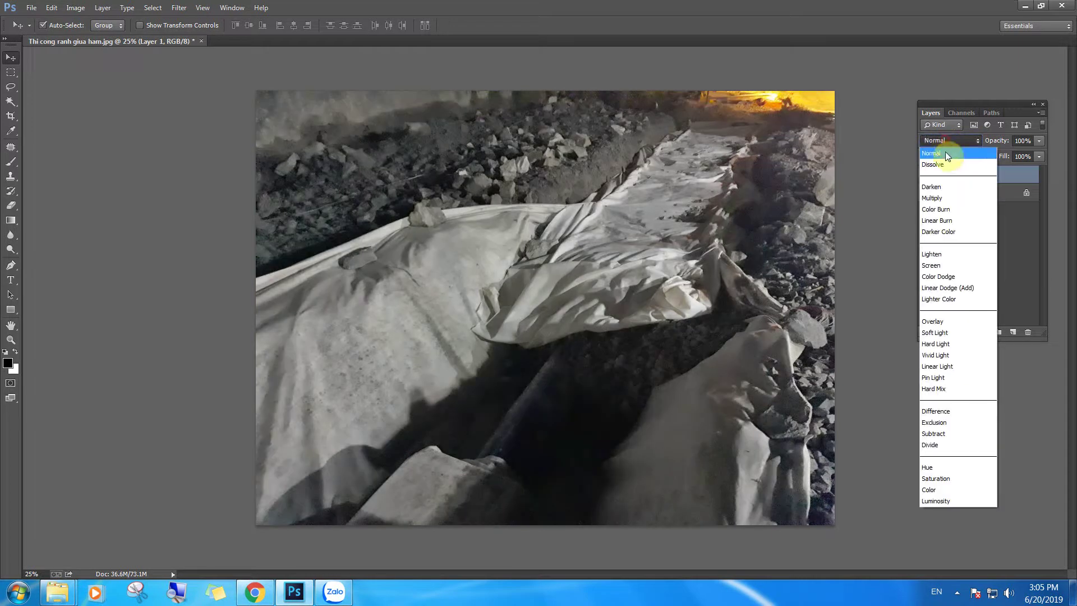
pyautogui.click(948, 268)
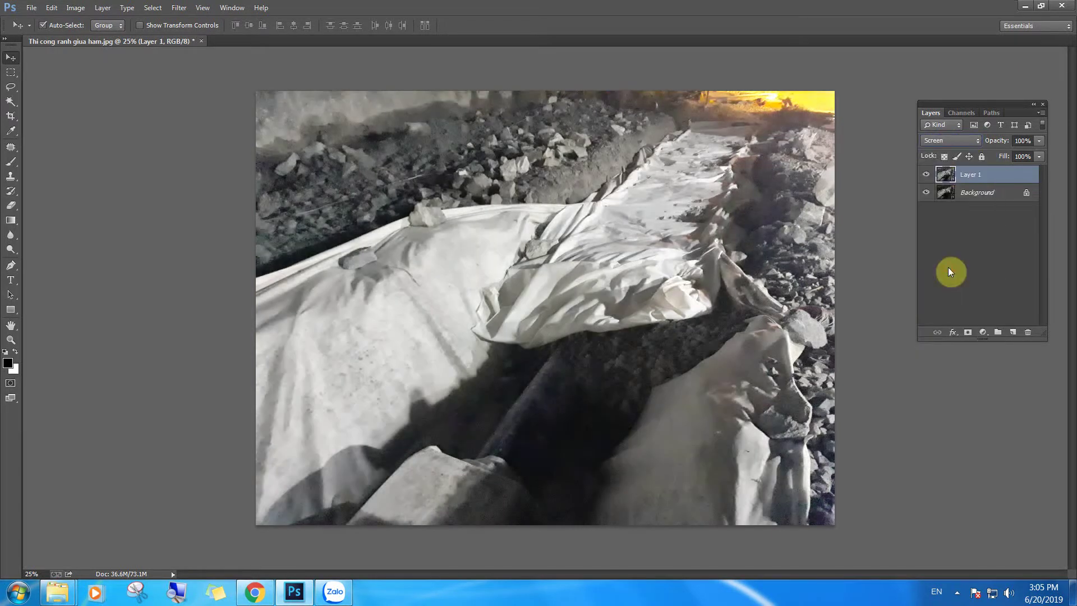
pyautogui.hotkey('ctrl', 'z')
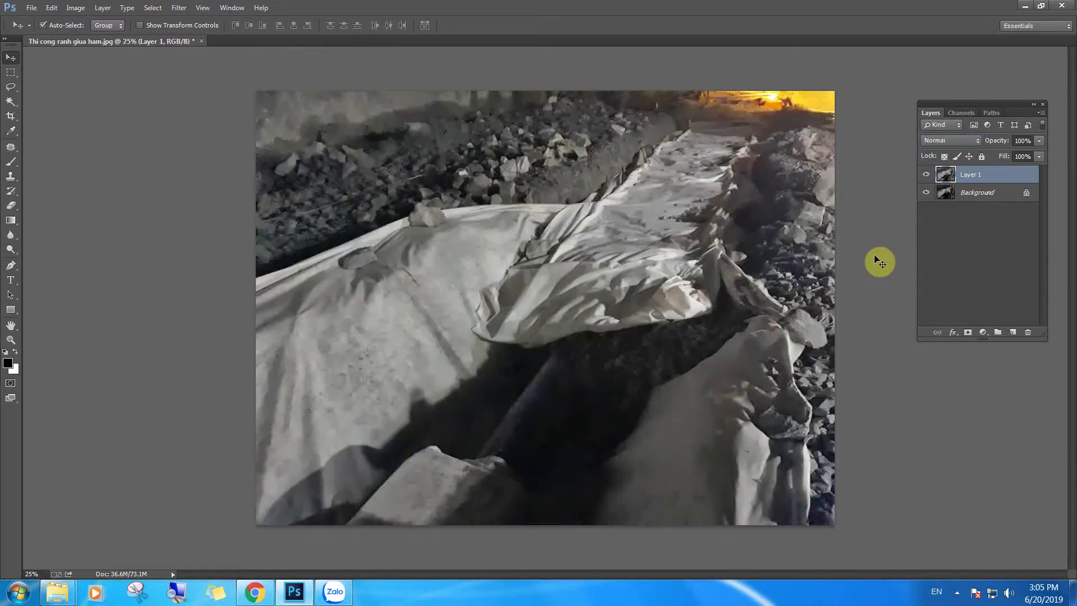
# Step: Close the trench photo unsaved and open the original Đảo Lý Sơn (Hoàng Sỹ).jpg sea-cliff photo
pyautogui.click(200, 41)
pyautogui.click(524, 225)
pyautogui.doubleClick(526, 224)
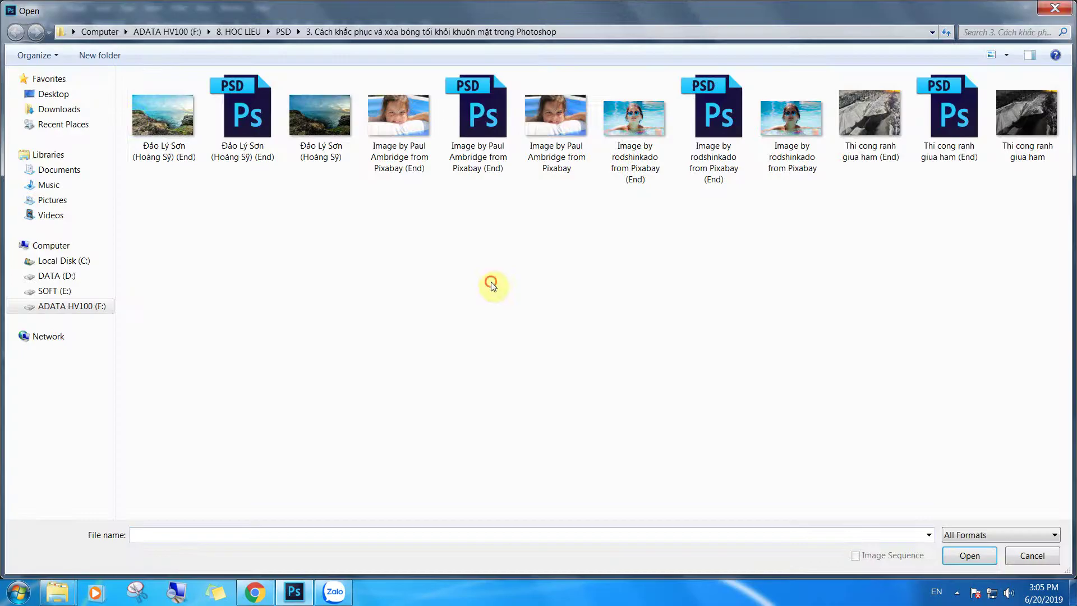
pyautogui.click(134, 110)
pyautogui.click(331, 113)
pyautogui.click(155, 122)
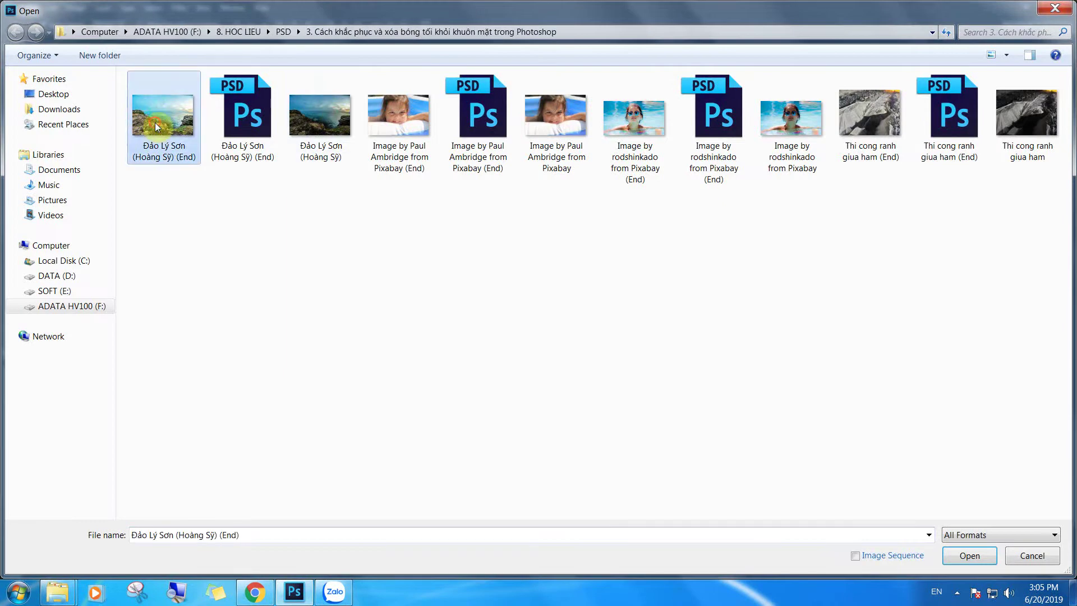
pyautogui.click(286, 126)
pyautogui.click(157, 120)
pyautogui.doubleClick(297, 120)
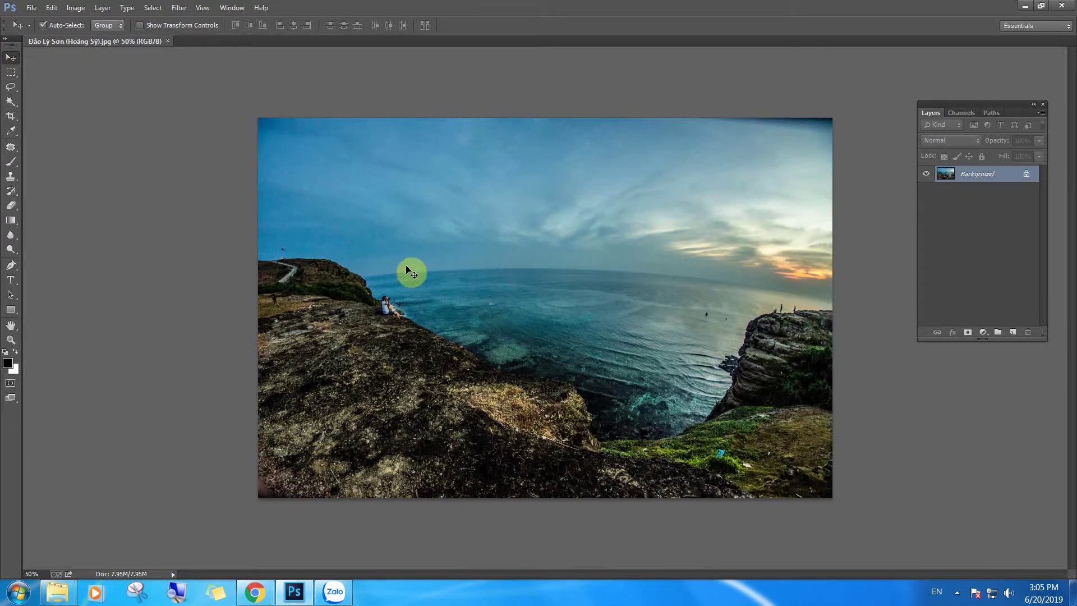
# Step: Duplicate the cliff photo's Background, set the copy to Screen, and duplicate it again
pyautogui.moveTo(411, 272); pyautogui.dragTo(989, 174)
pyautogui.hotkey('ctrl', 'j')
pyautogui.click(948, 141)
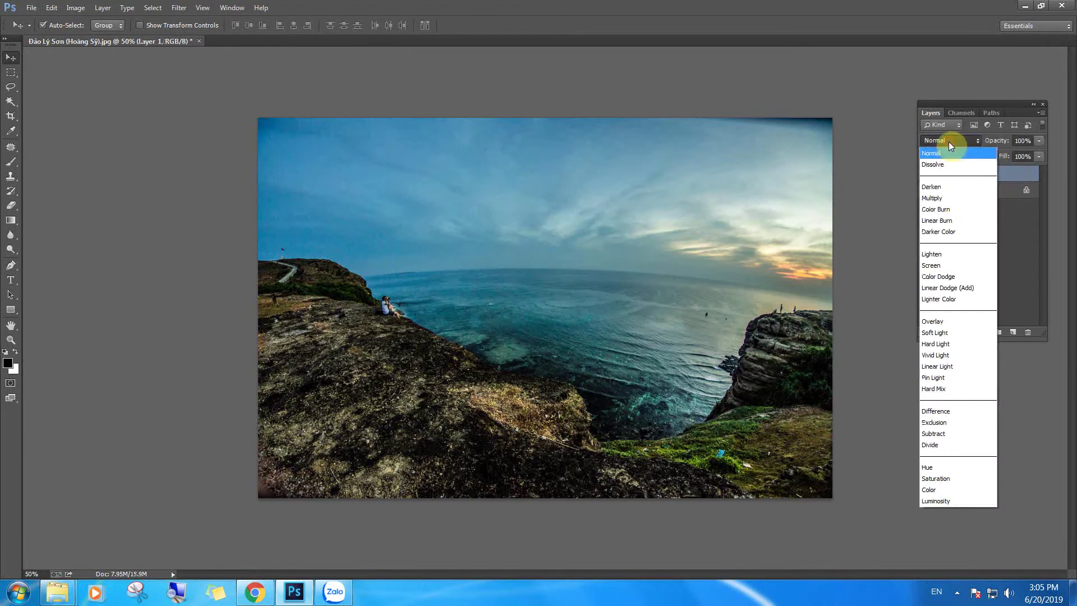
pyautogui.click(951, 267)
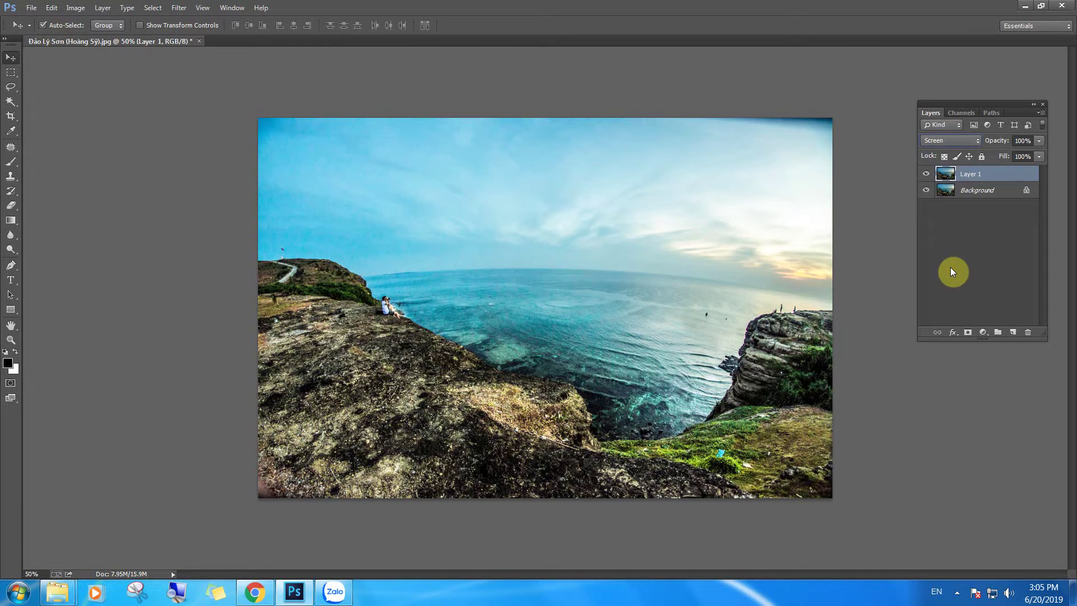
pyautogui.hotkey('ctrl', 'j')
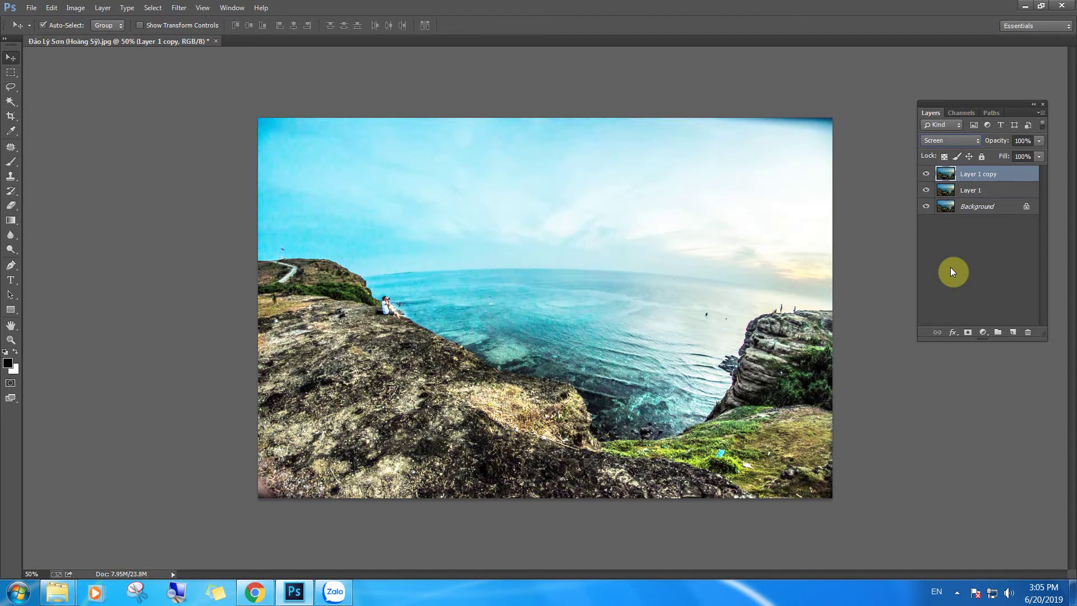
# Step: Hide and delete both Screen copies, then view the photo's colour channels
pyautogui.click(926, 174)
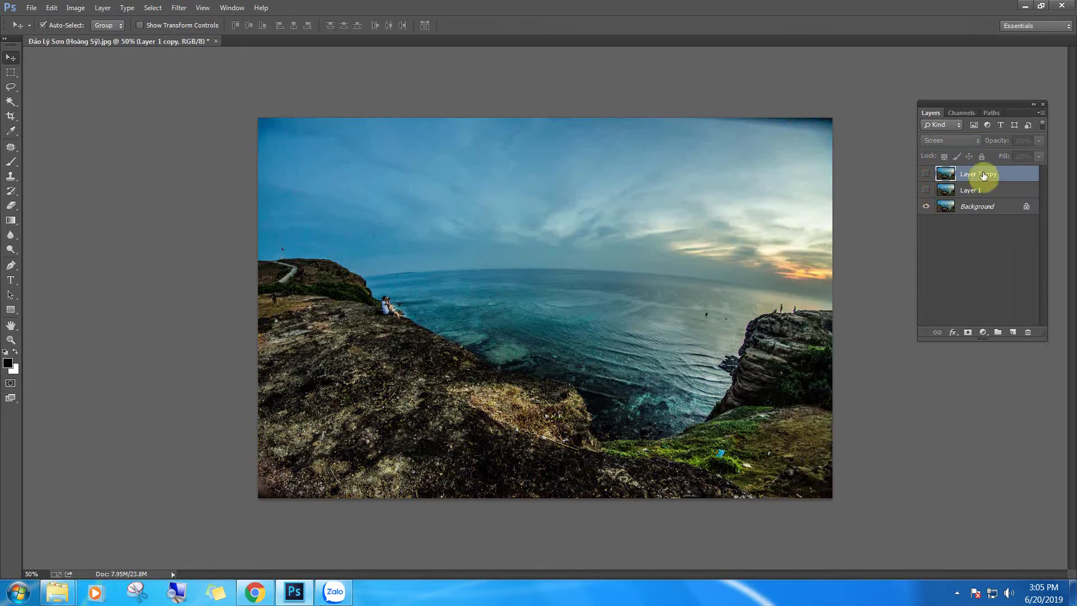
pyautogui.moveTo(979, 173); pyautogui.dragTo(1028, 332)
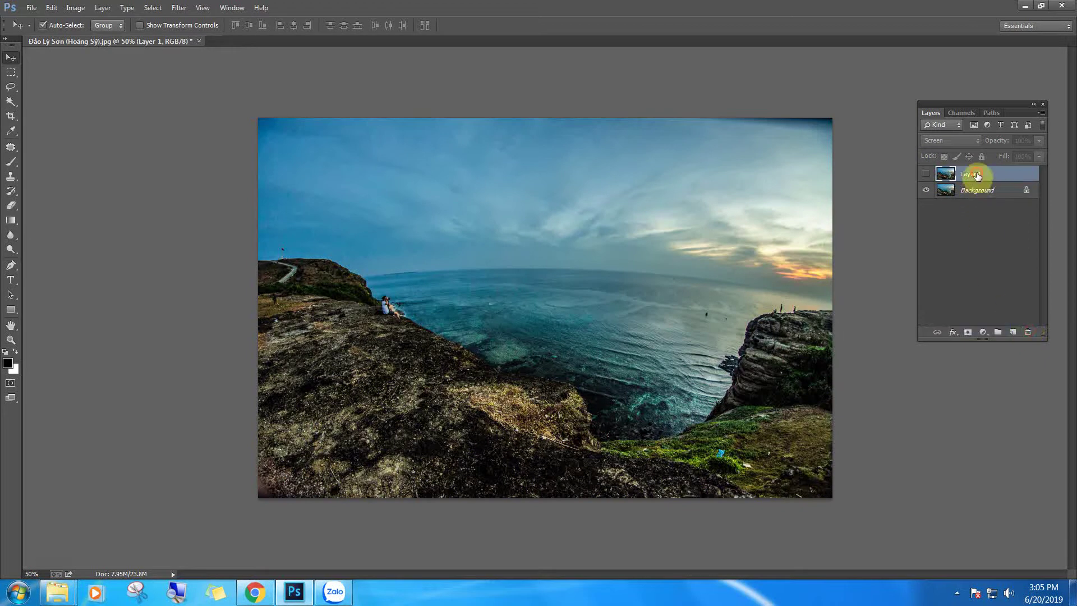
pyautogui.moveTo(976, 173); pyautogui.dragTo(1028, 332)
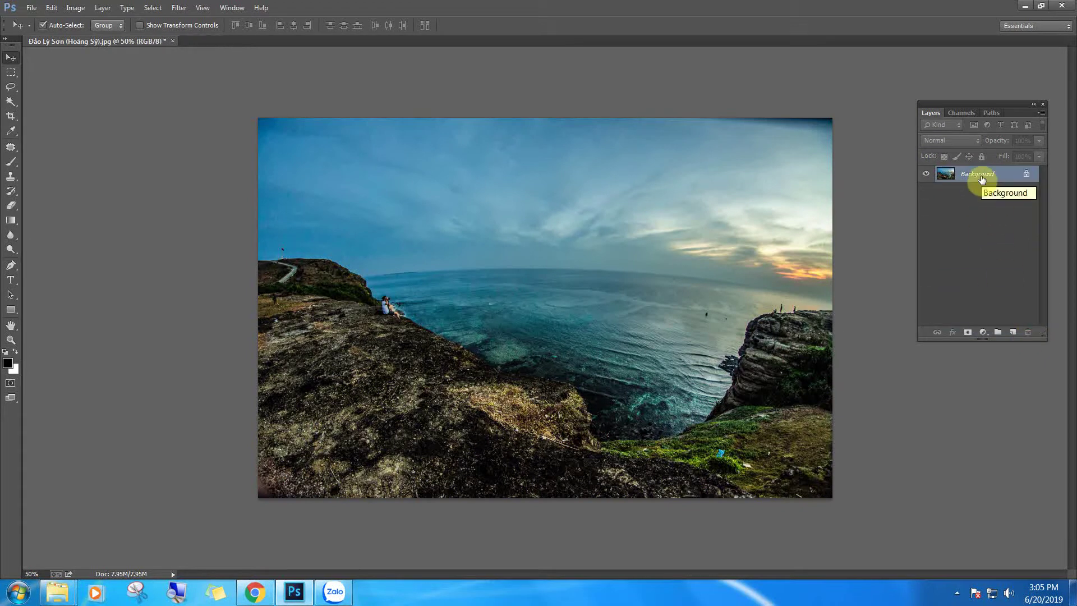
pyautogui.click(960, 112)
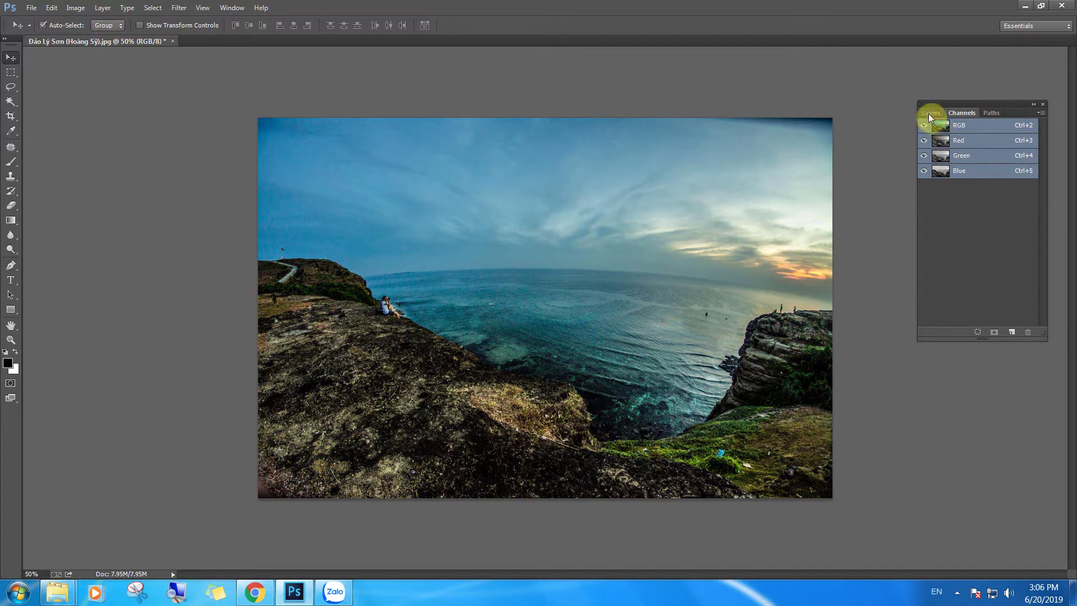
# Step: Duplicate the cliff photo's Background to Layer 1, preview Shadows/Highlights, then cancel it
pyautogui.click(929, 113)
pyautogui.hotkey('ctrl', 'j')
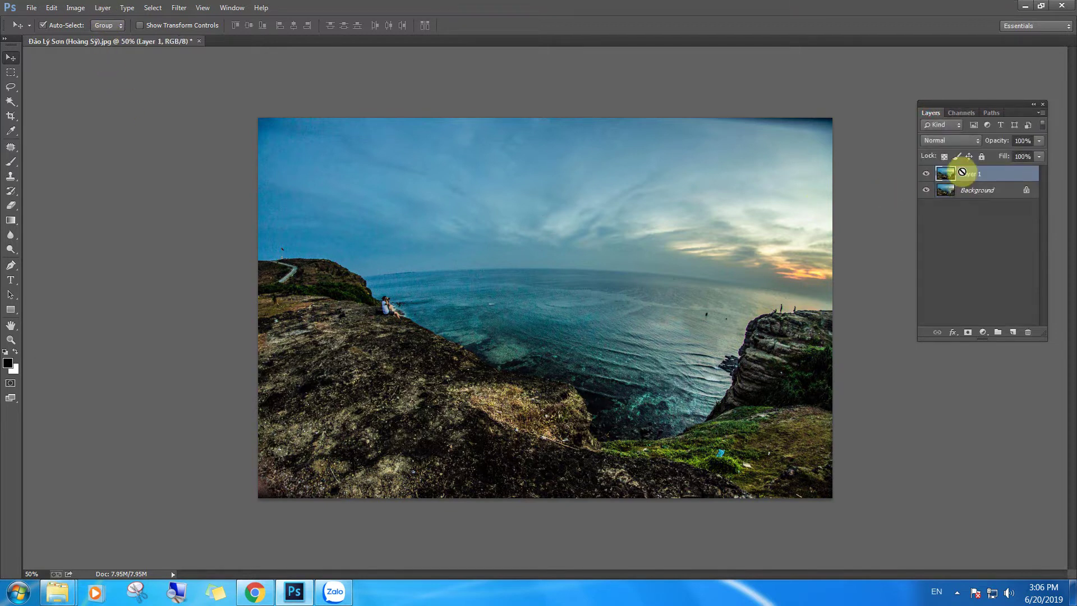
pyautogui.click(76, 7)
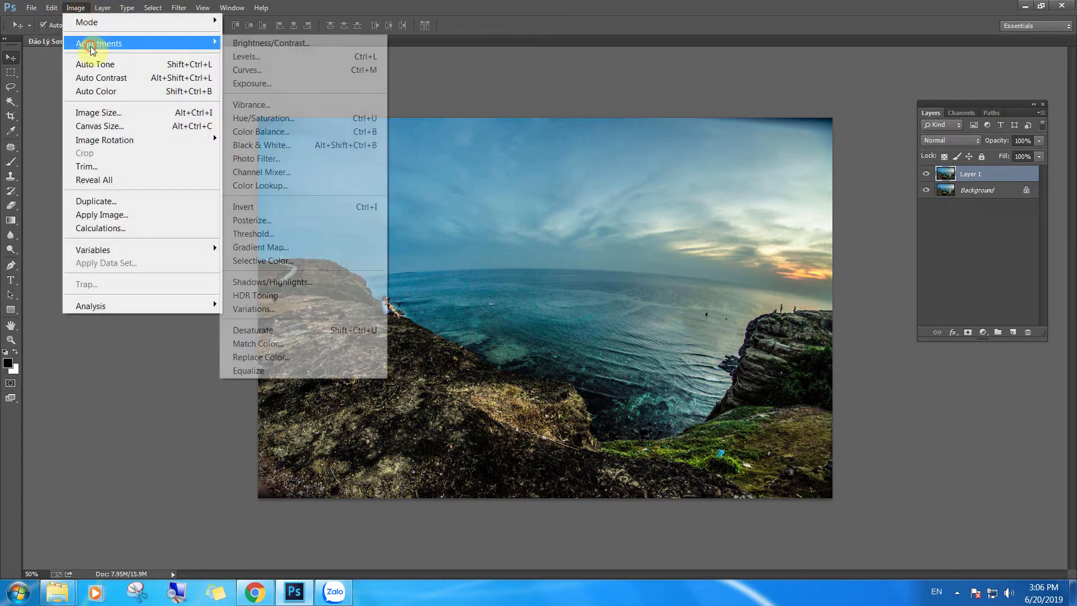
pyautogui.click(300, 283)
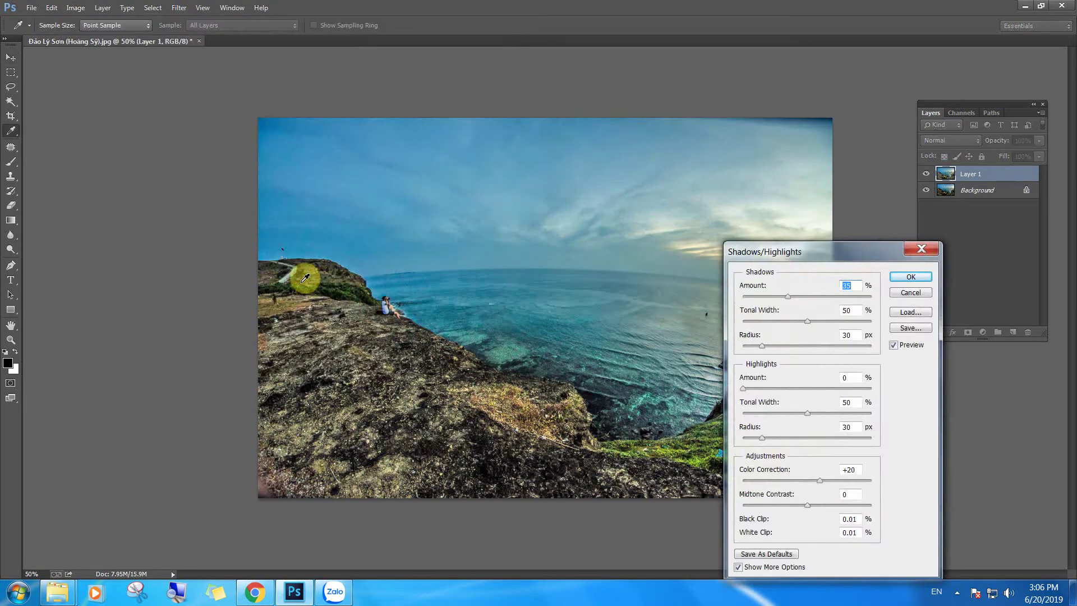
pyautogui.moveTo(827, 251); pyautogui.dragTo(784, 177)
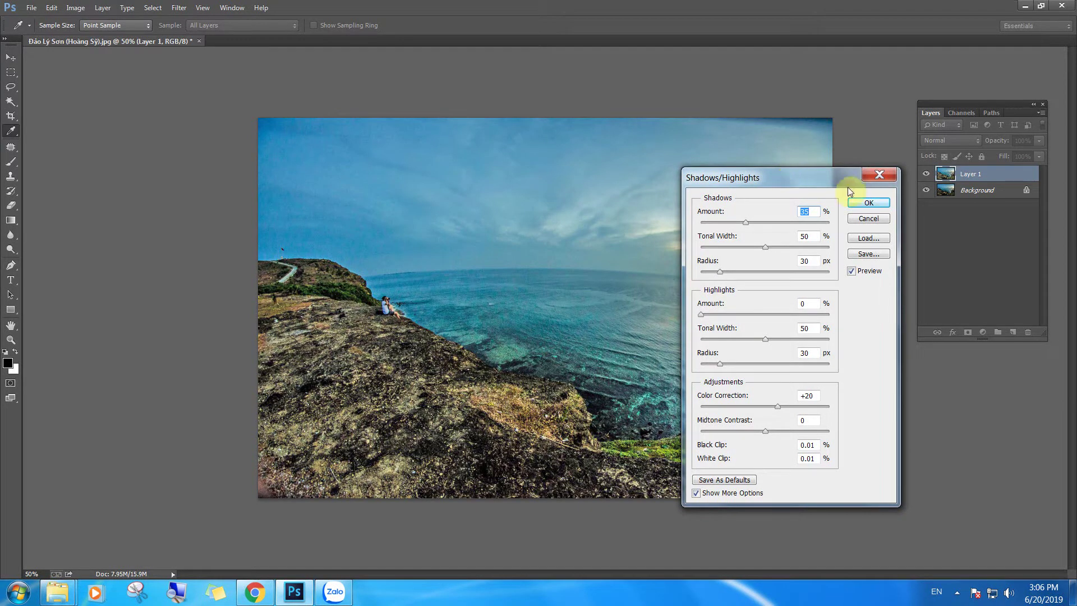
pyautogui.click(811, 176)
# Step: Cancel the pending adjustment and glance at the Channels panel before returning to Layers
pyautogui.press('v')
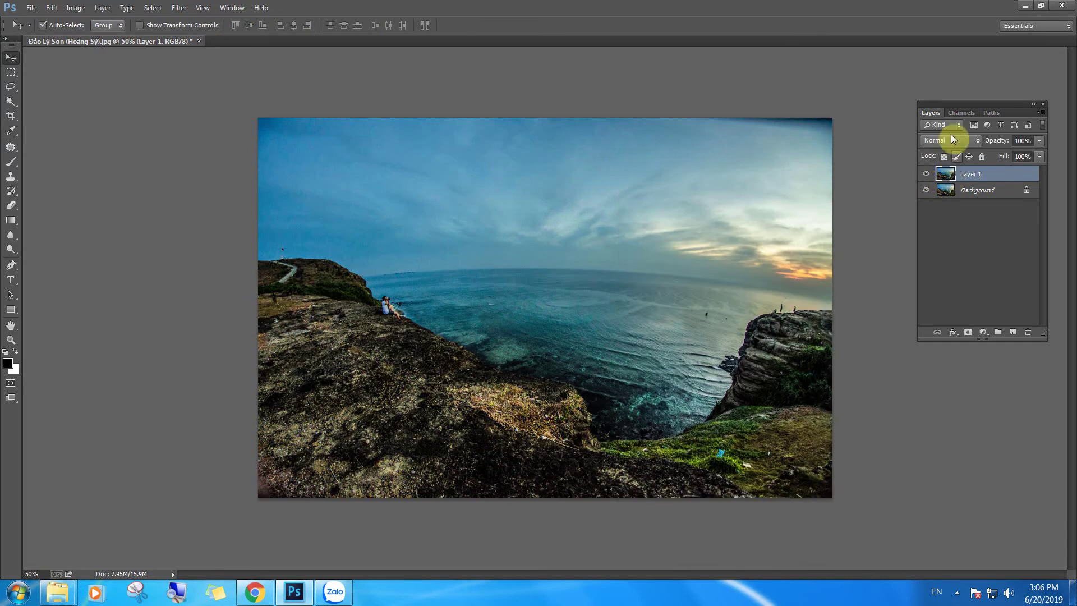
pyautogui.click(958, 112)
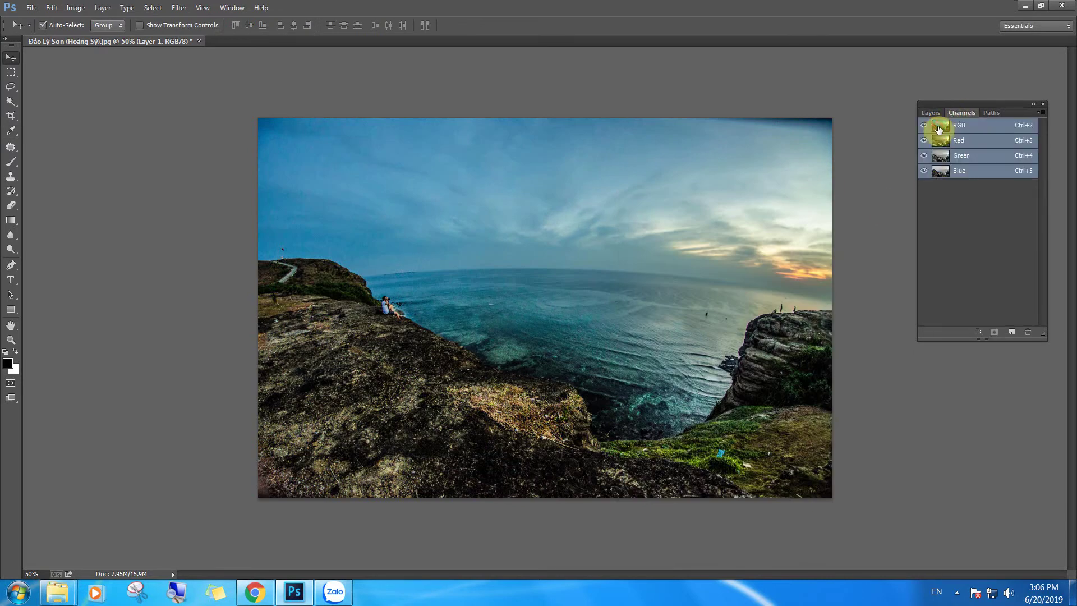
pyautogui.click(931, 113)
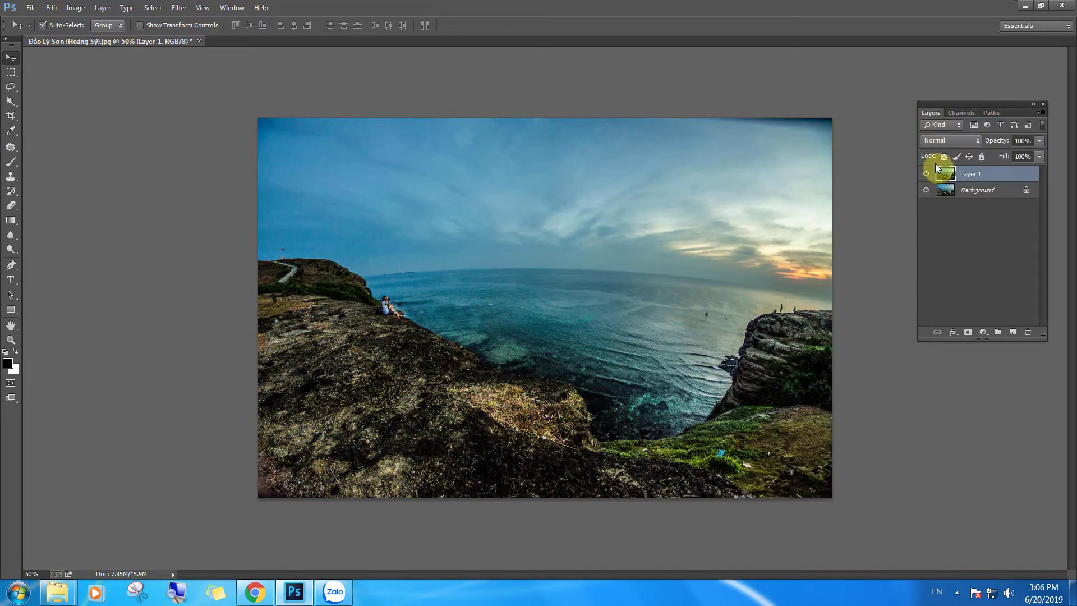
# Step: Keep Layer 1's blend mode at Normal and bring up the Image > Adjustments list
pyautogui.click(951, 139)
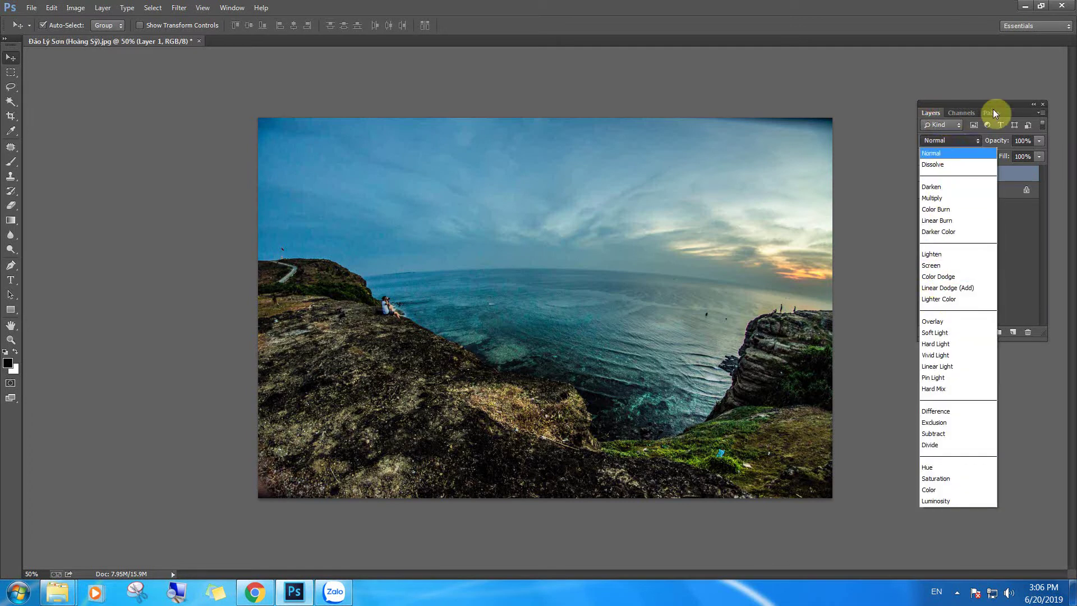
pyautogui.click(1017, 111)
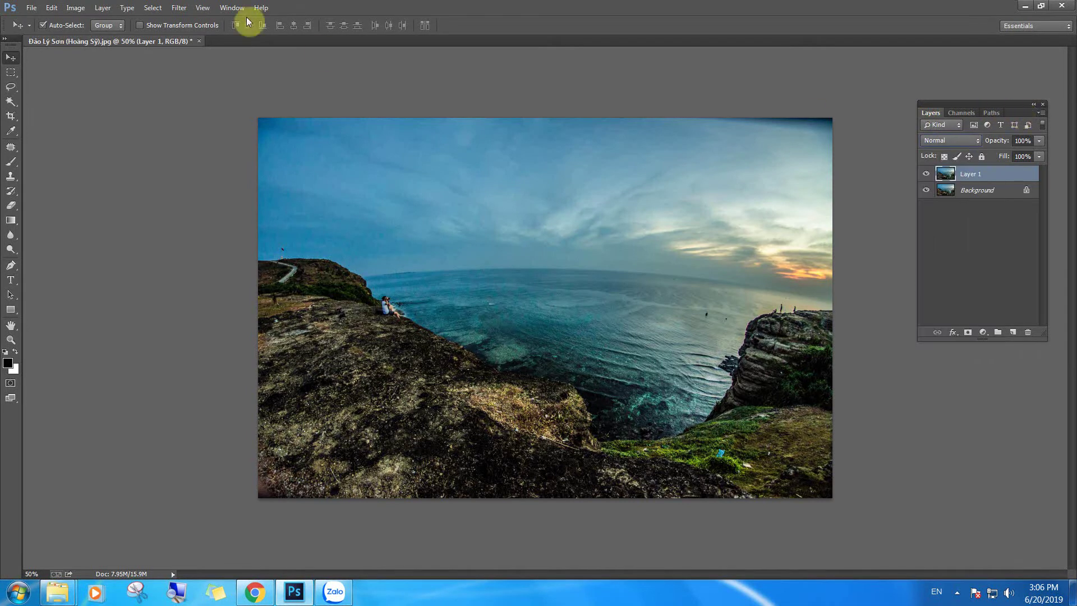
pyautogui.click(78, 8)
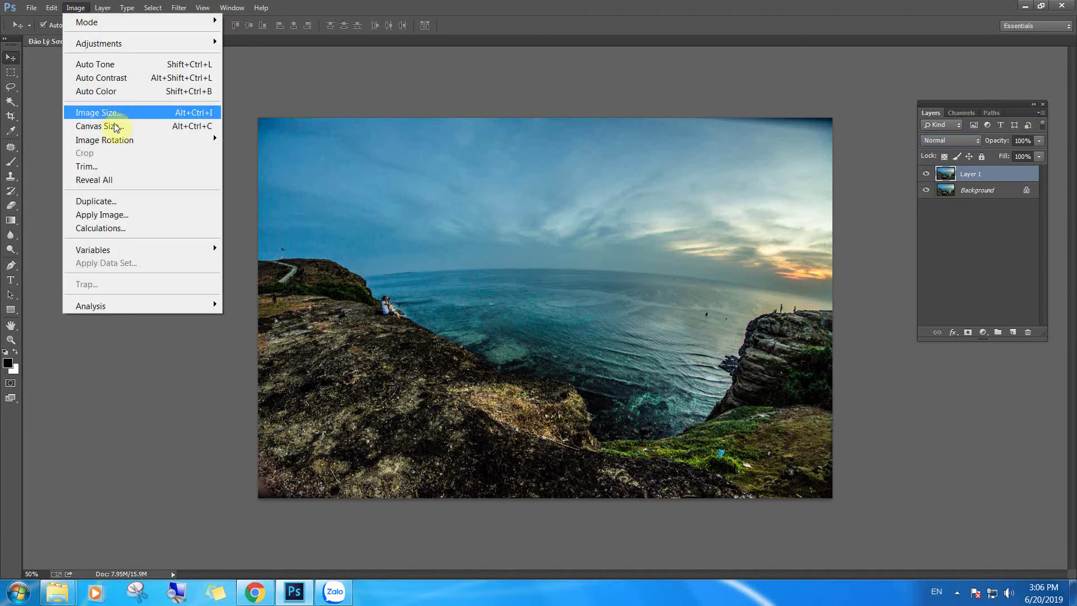
pyautogui.moveTo(100, 43)
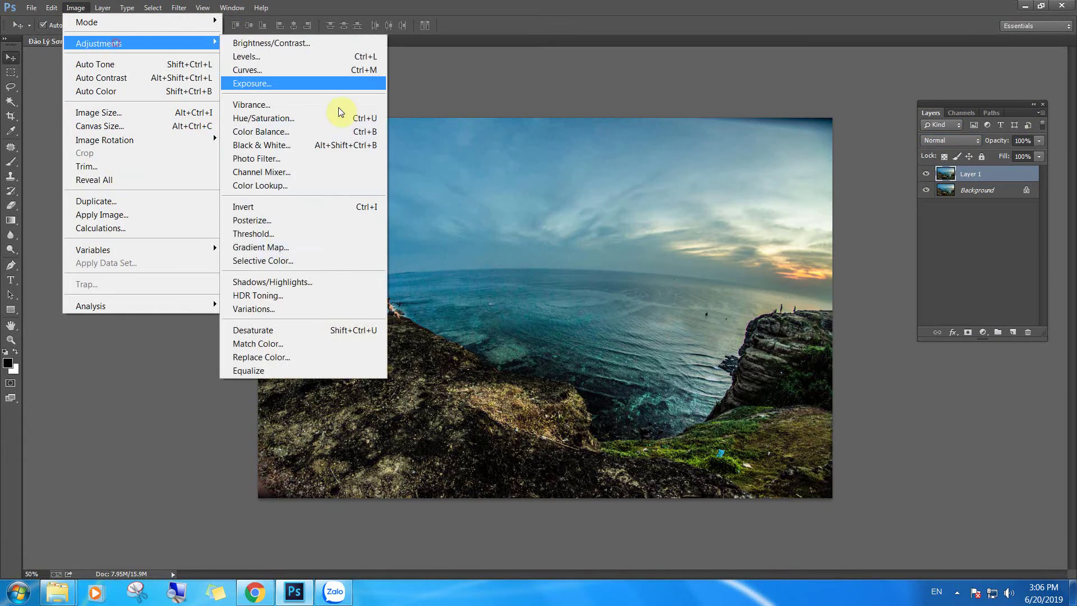
# Step: Apply Shadows/Highlights to Layer 1, trying shadow Amount 48% before settling on 41%
pyautogui.click(278, 286)
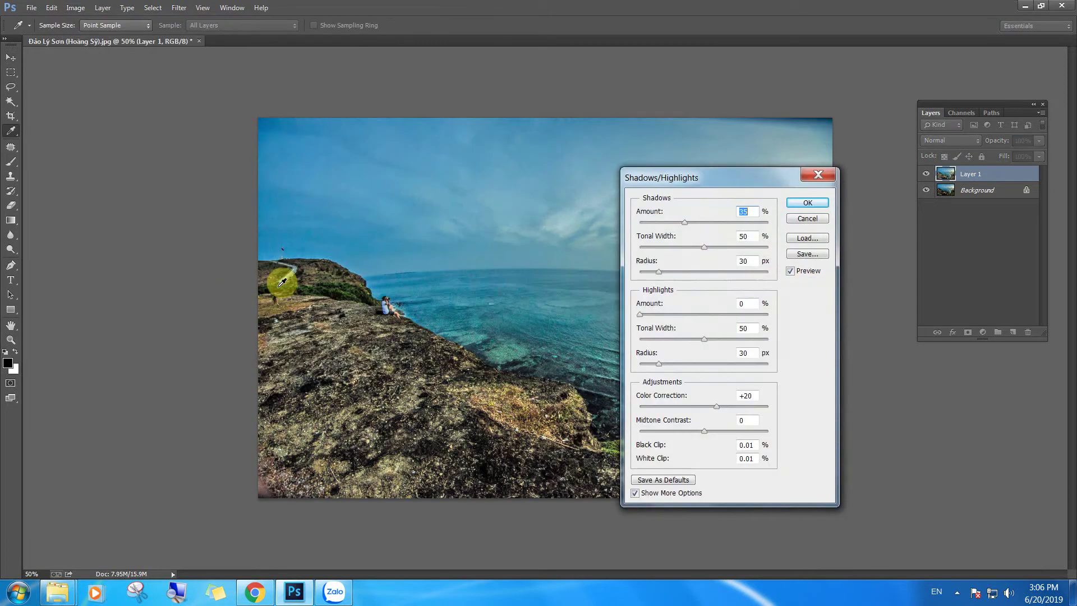
pyautogui.moveTo(774, 175); pyautogui.dragTo(753, 146)
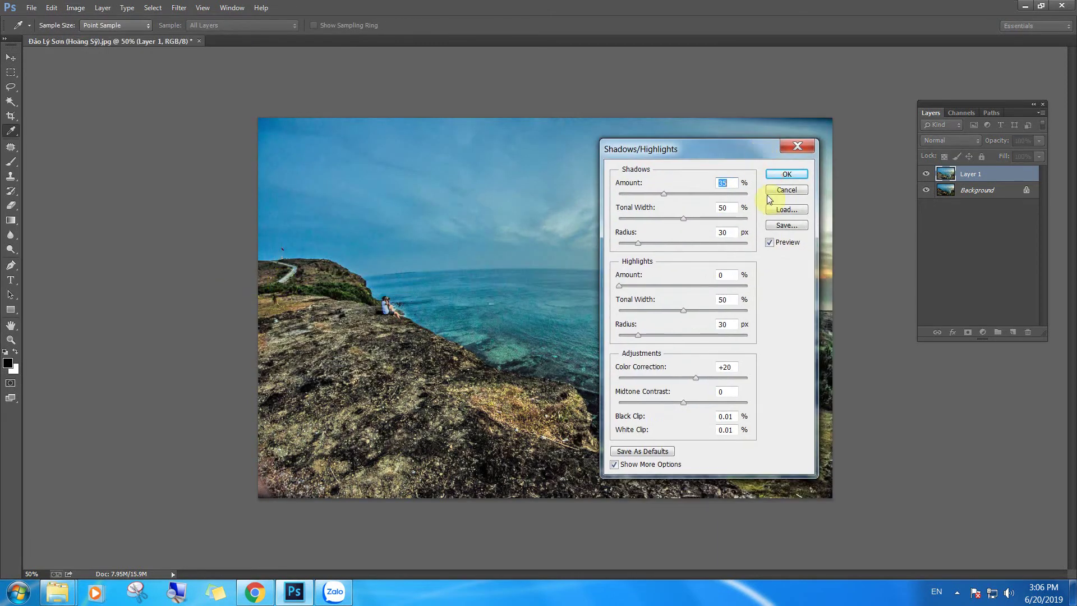
pyautogui.moveTo(664, 194); pyautogui.dragTo(681, 194)
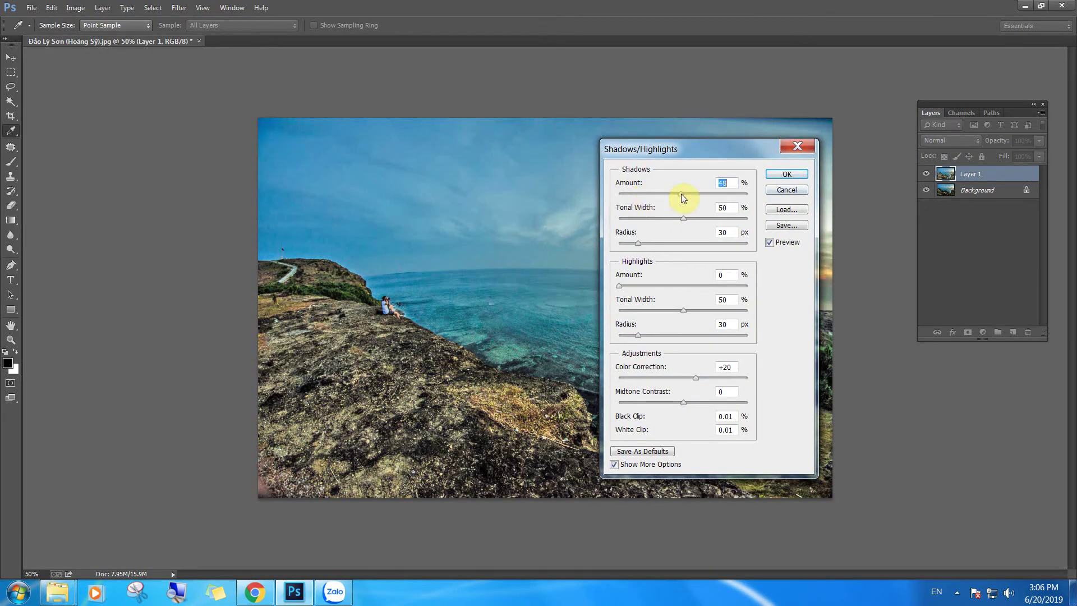
pyautogui.moveTo(708, 148); pyautogui.dragTo(696, 167)
pyautogui.moveTo(668, 215); pyautogui.dragTo(660, 215)
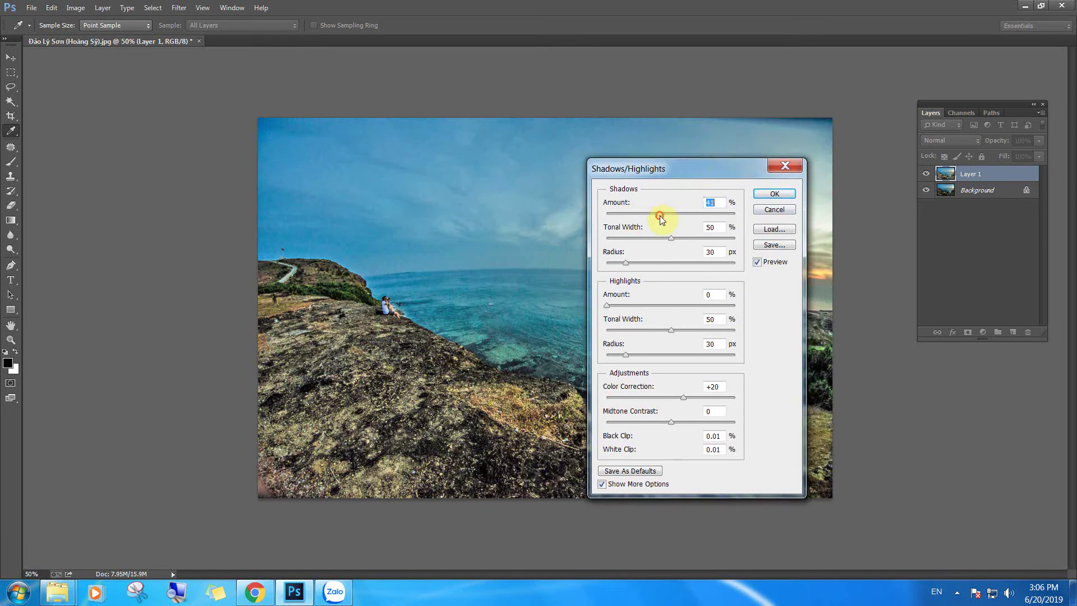
pyautogui.moveTo(681, 170); pyautogui.dragTo(660, 164)
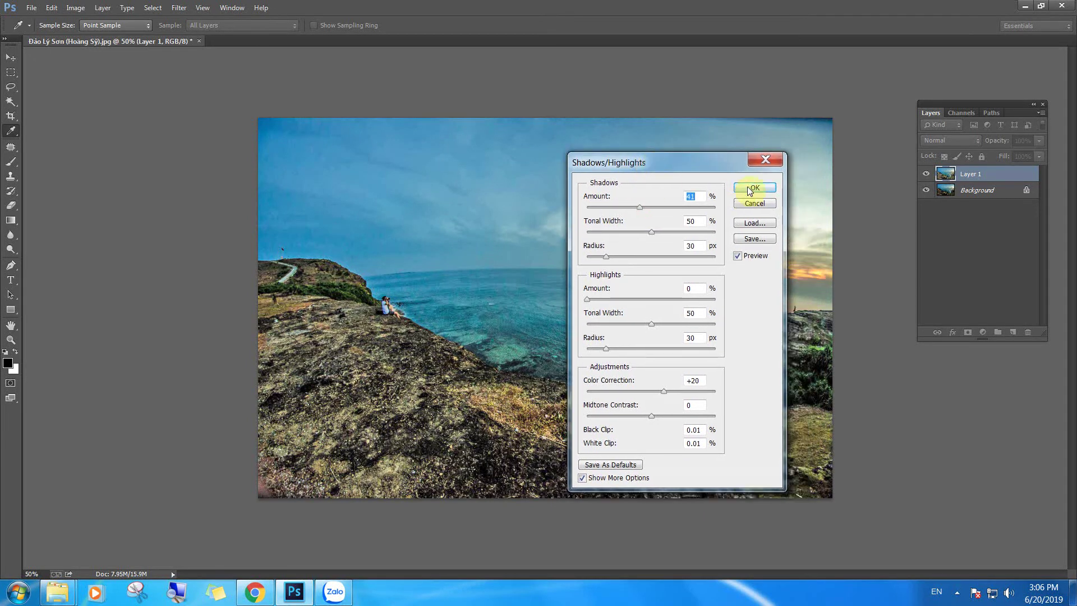